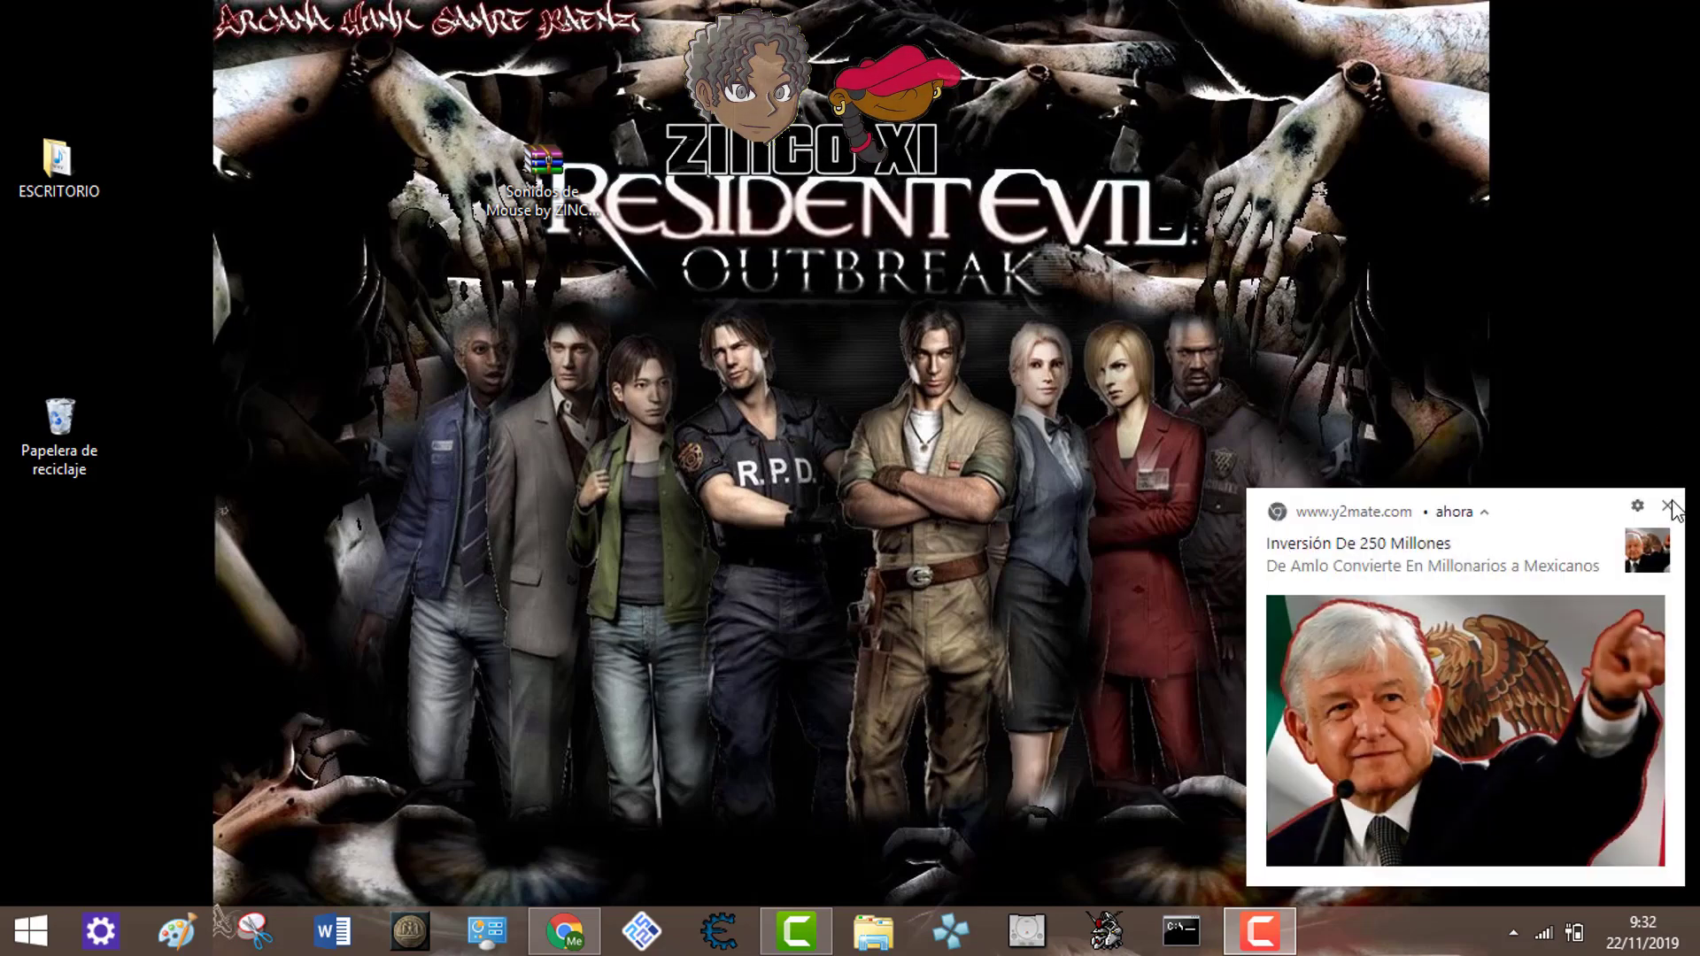
Dismiss the web notification and examine the MediaFire download page for the Sonidos de Mouse by ZINCO X1 NEW archive.
{"action": "left_click", "coordinate": [1668, 507]}
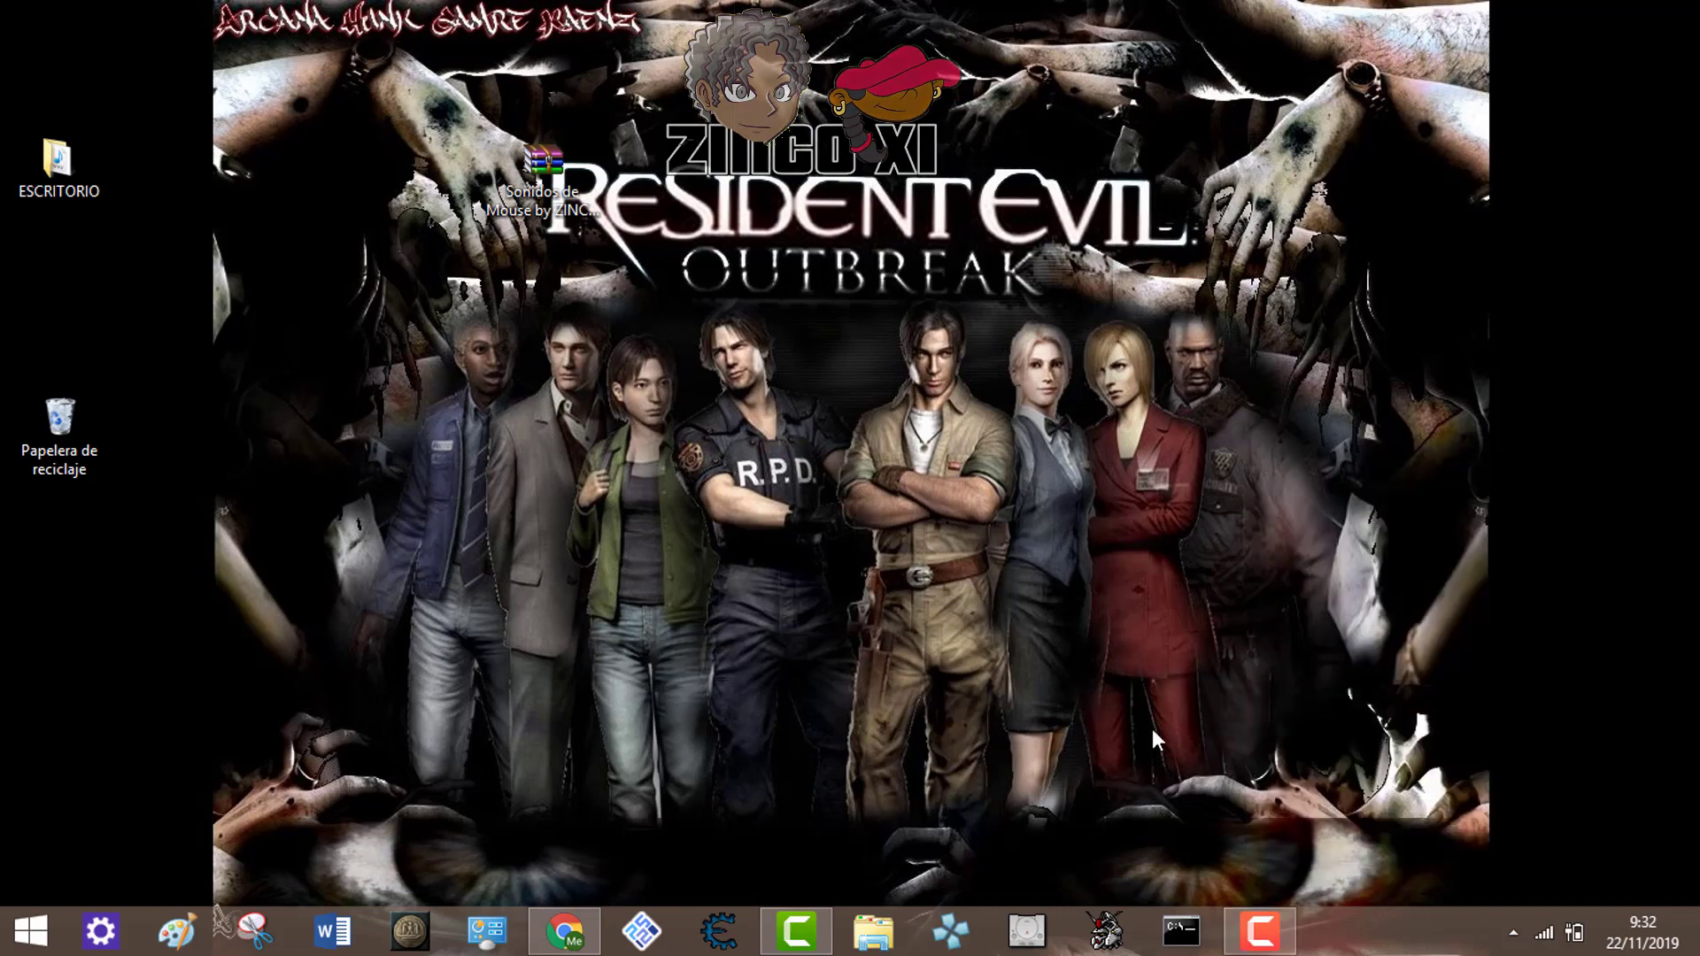
{"action": "left_click", "coordinate": [587, 936]}
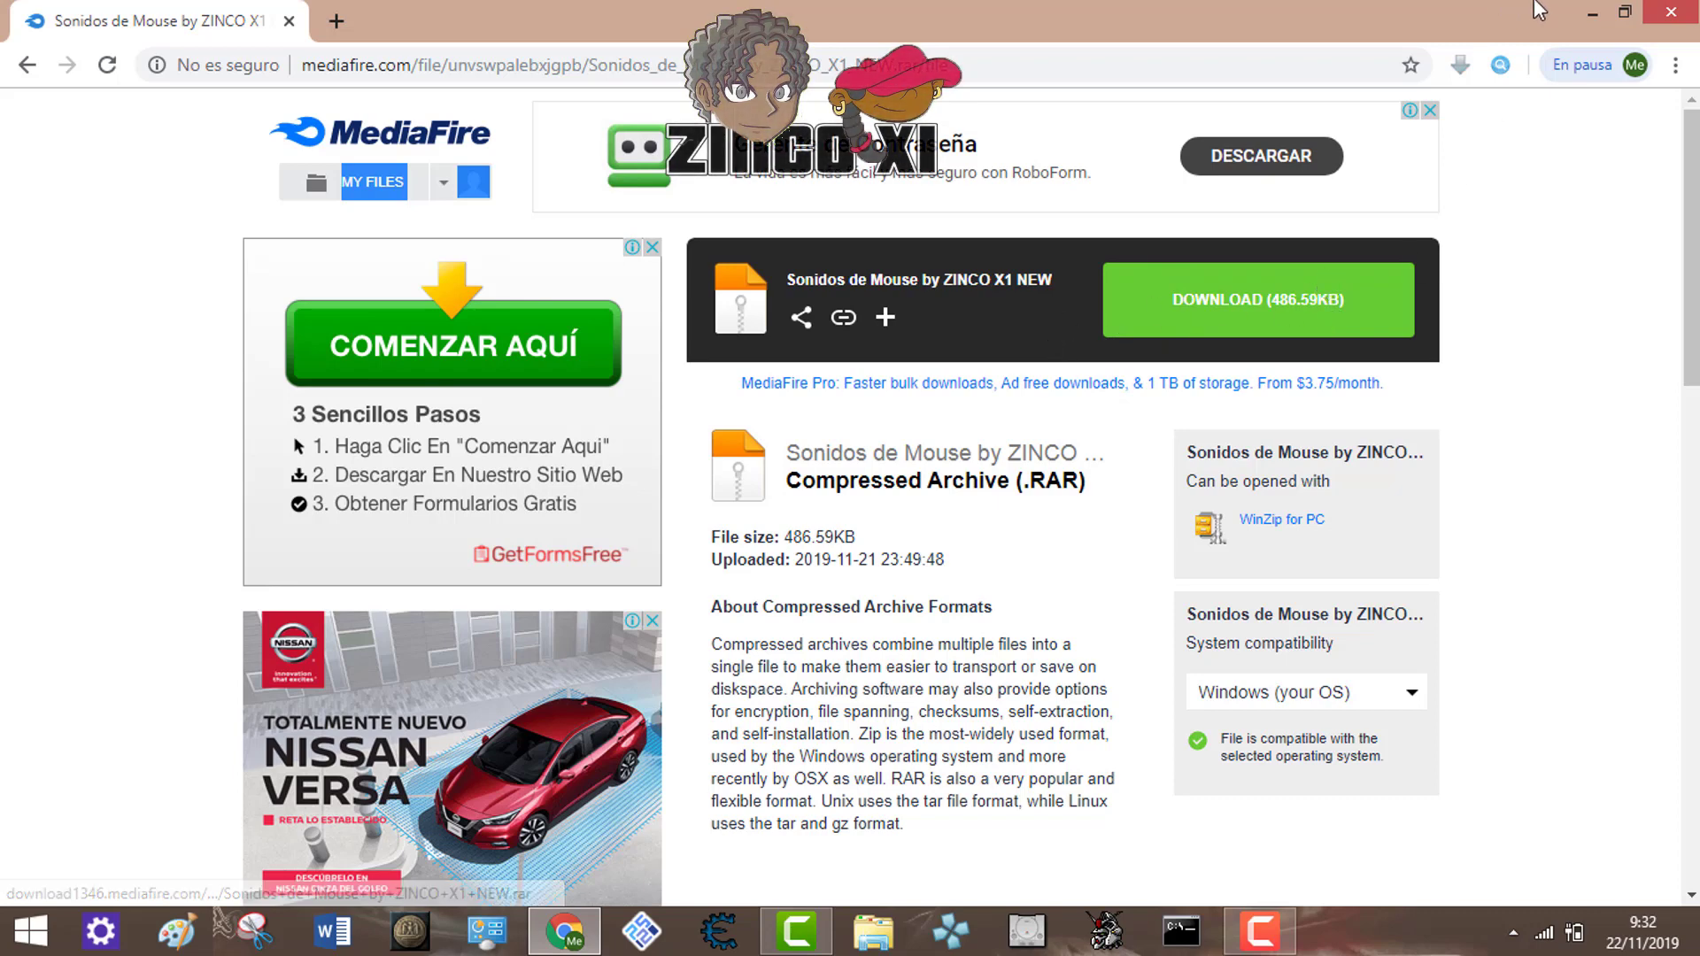
{"action": "left_click", "coordinate": [1594, 12]}
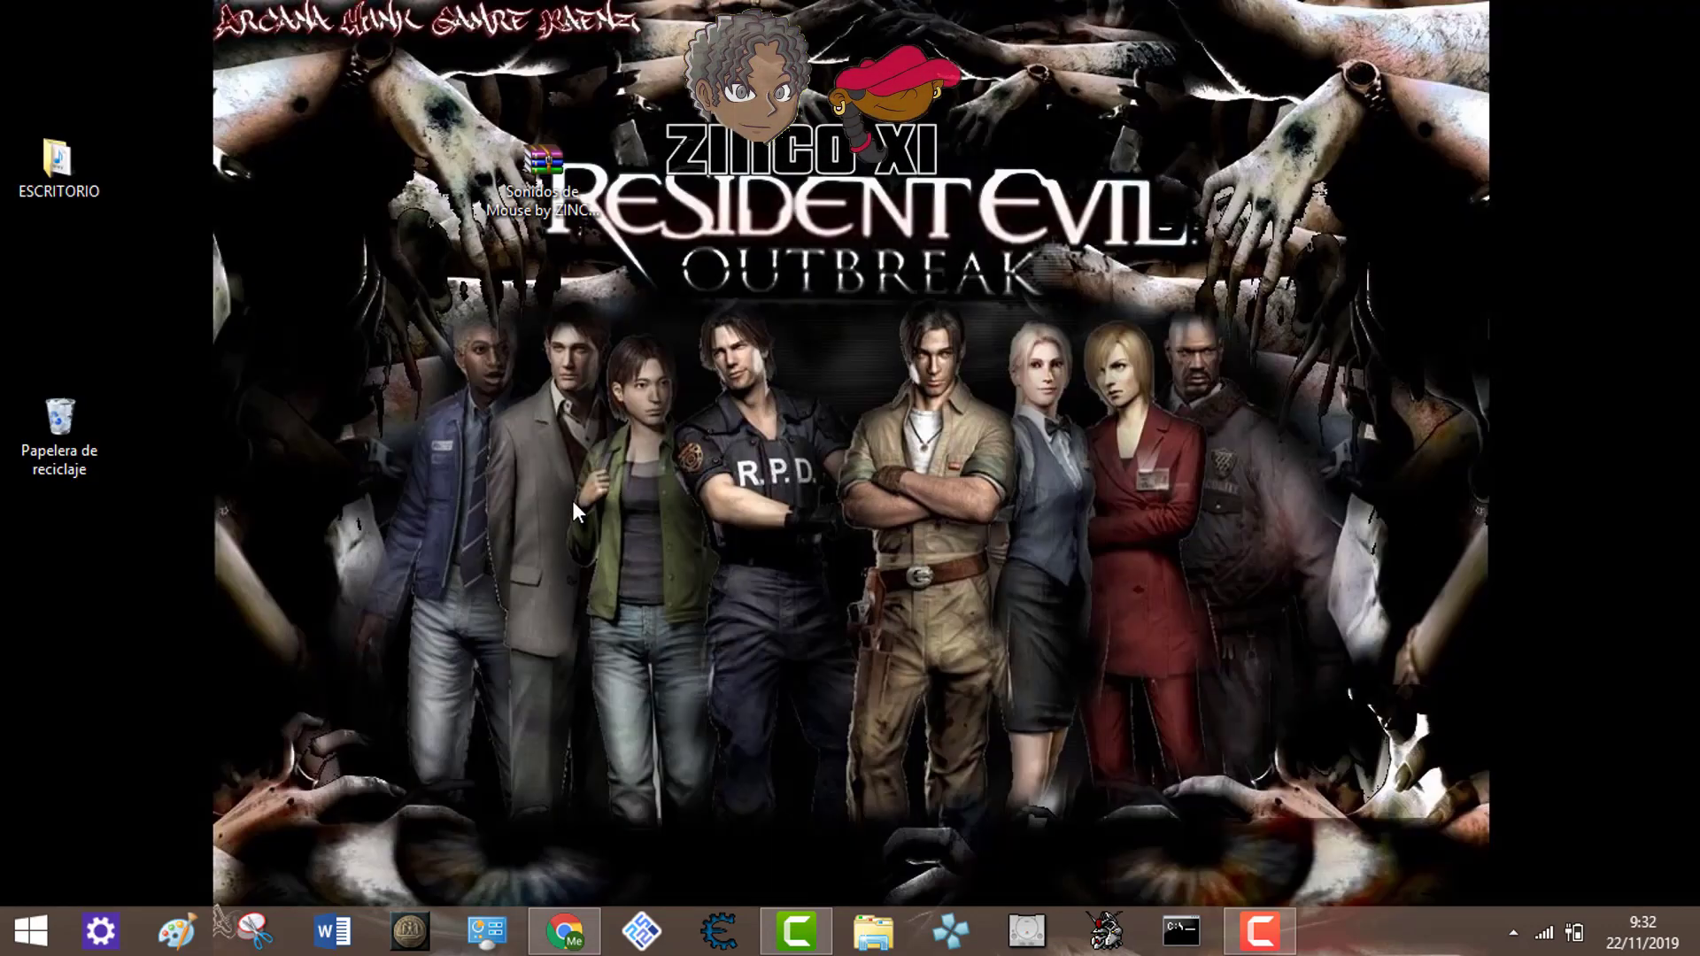
Reposition the Sonidos de Mouse archive on the desktop and extract its contents there.
{"action": "left_click_drag", "start_coordinate": [549, 142], "coordinate": [886, 143]}
{"action": "right_click", "coordinate": [873, 142]}
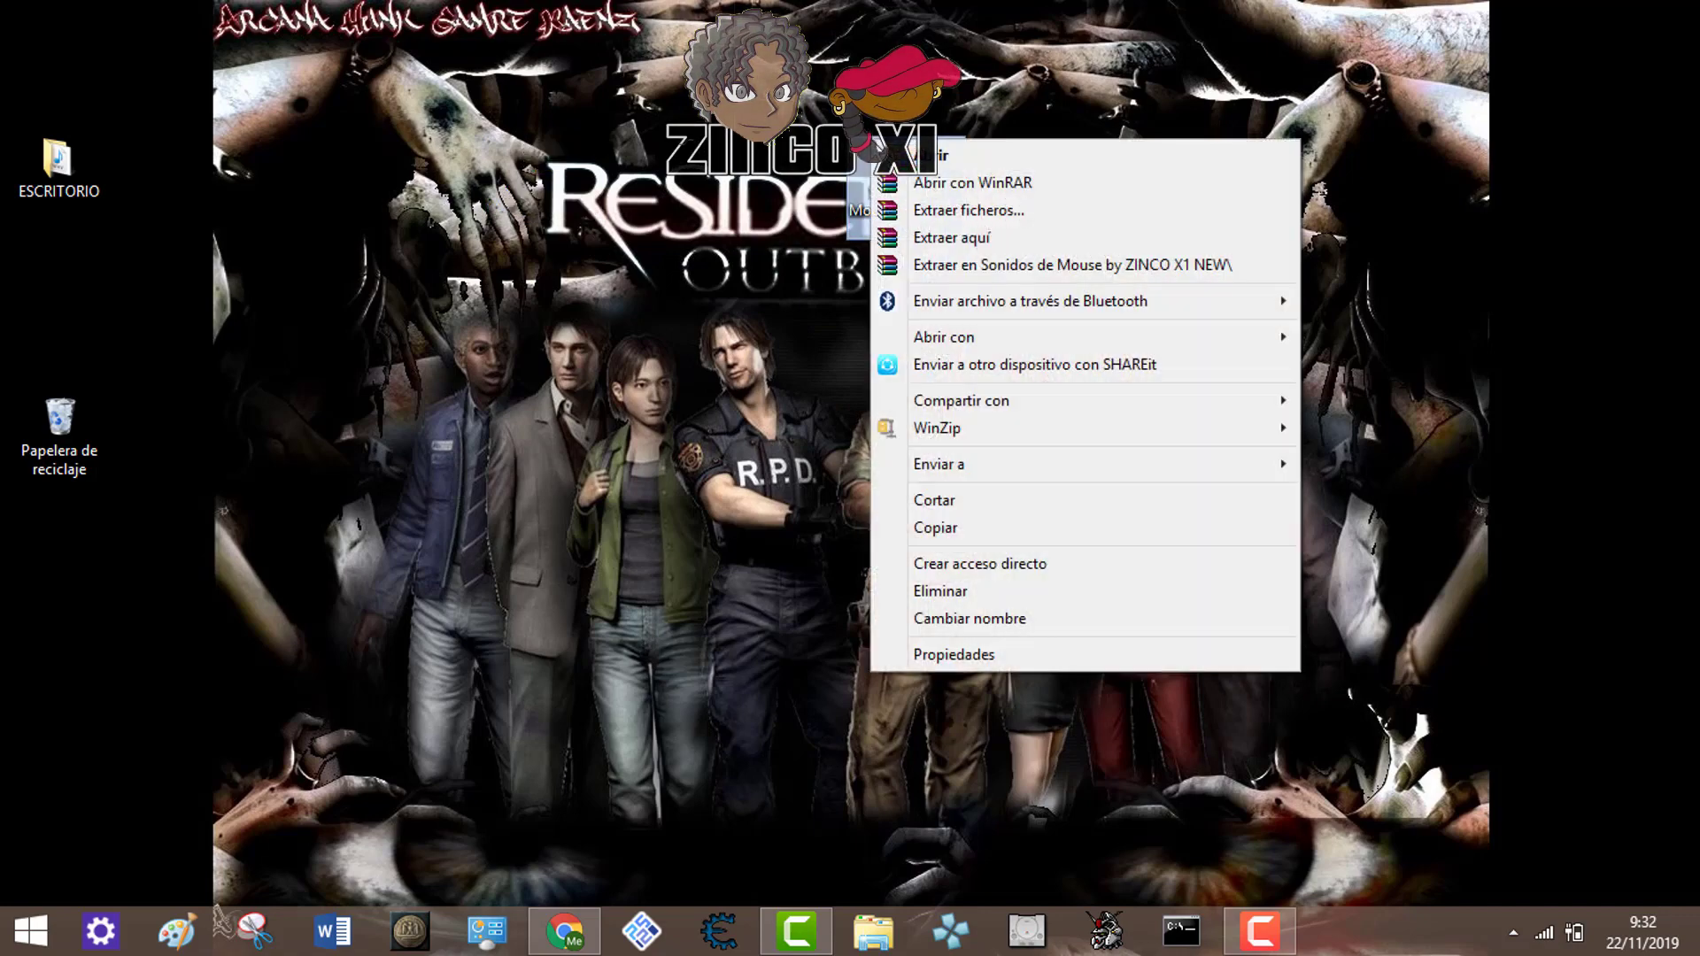
{"action": "left_click", "coordinate": [941, 239]}
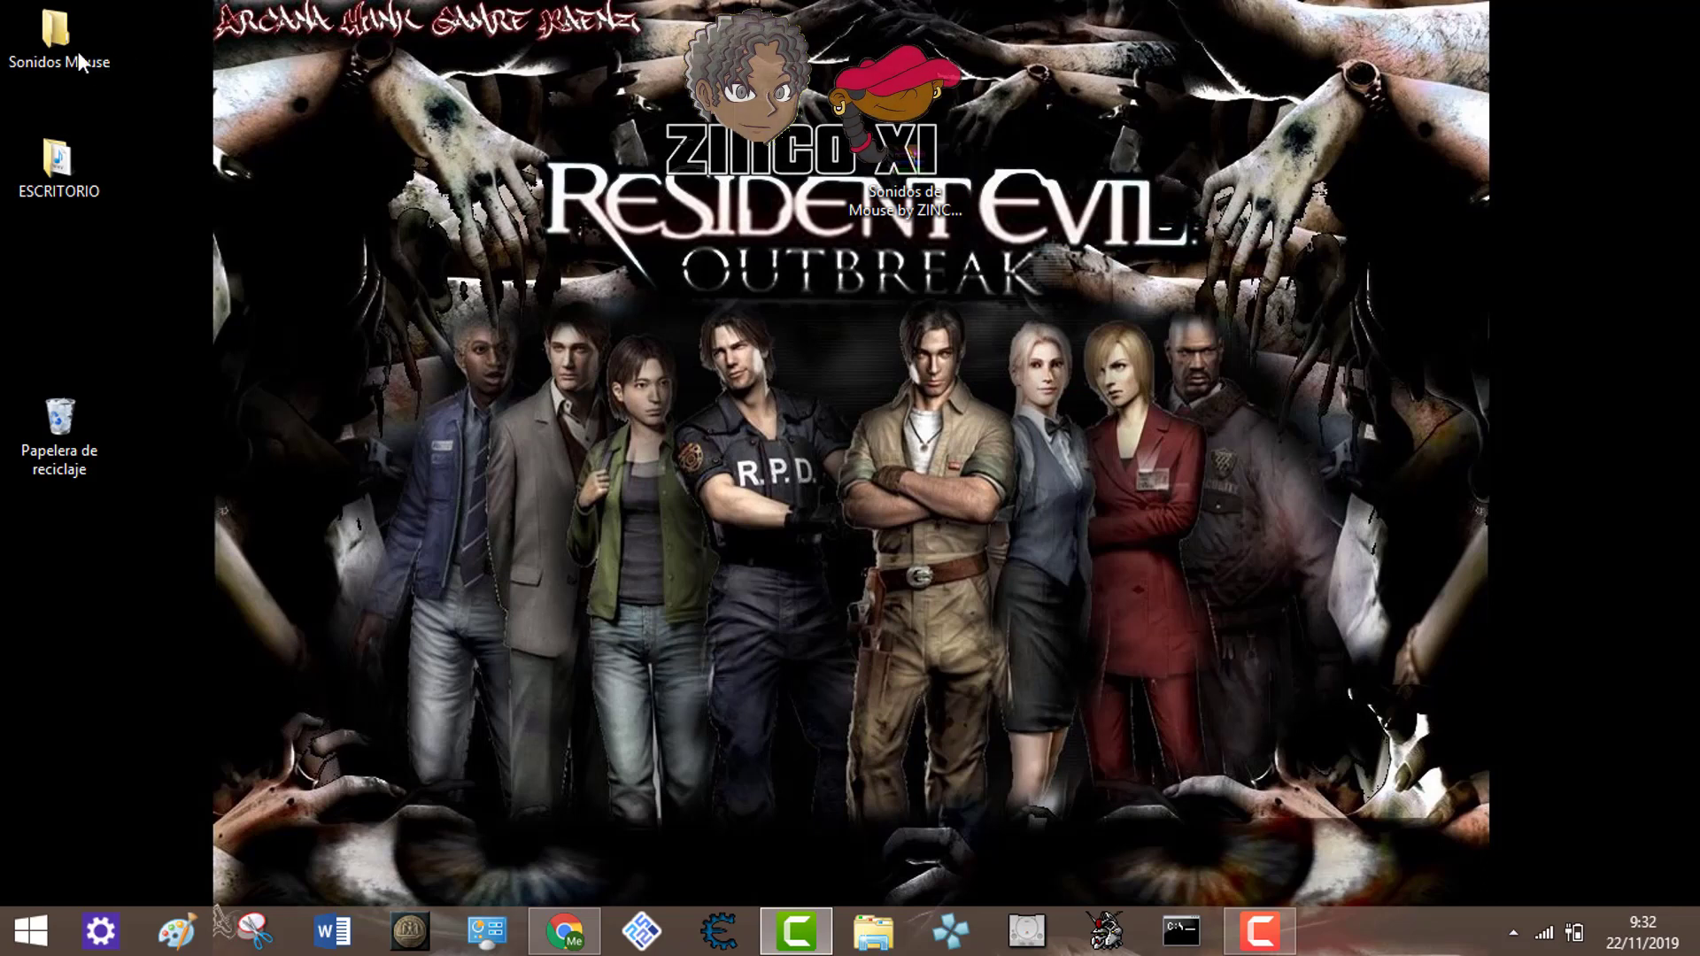
Move the extracted Sonidos Mouse folder toward the middle of the desktop and check the sound files inside it.
{"action": "left_click", "coordinate": [78, 51]}
{"action": "left_click_drag", "start_coordinate": [4, 7], "coordinate": [745, 315]}
{"action": "left_click", "coordinate": [106, 50]}
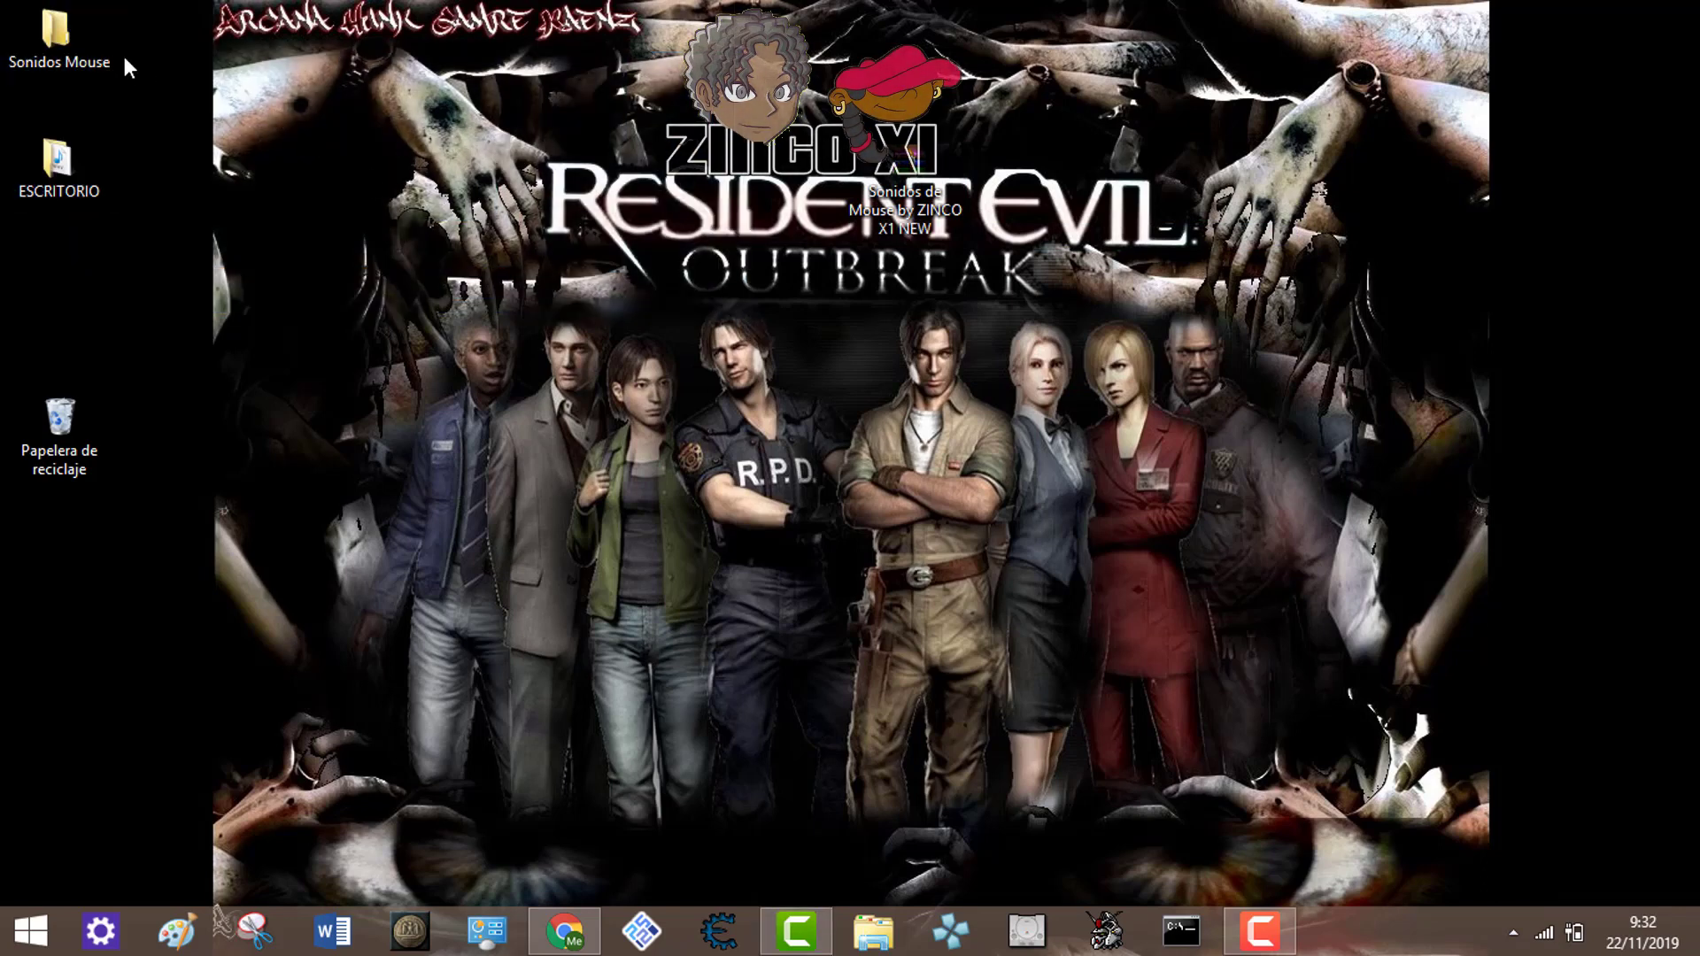
{"action": "left_click_drag", "start_coordinate": [74, 36], "coordinate": [728, 226]}
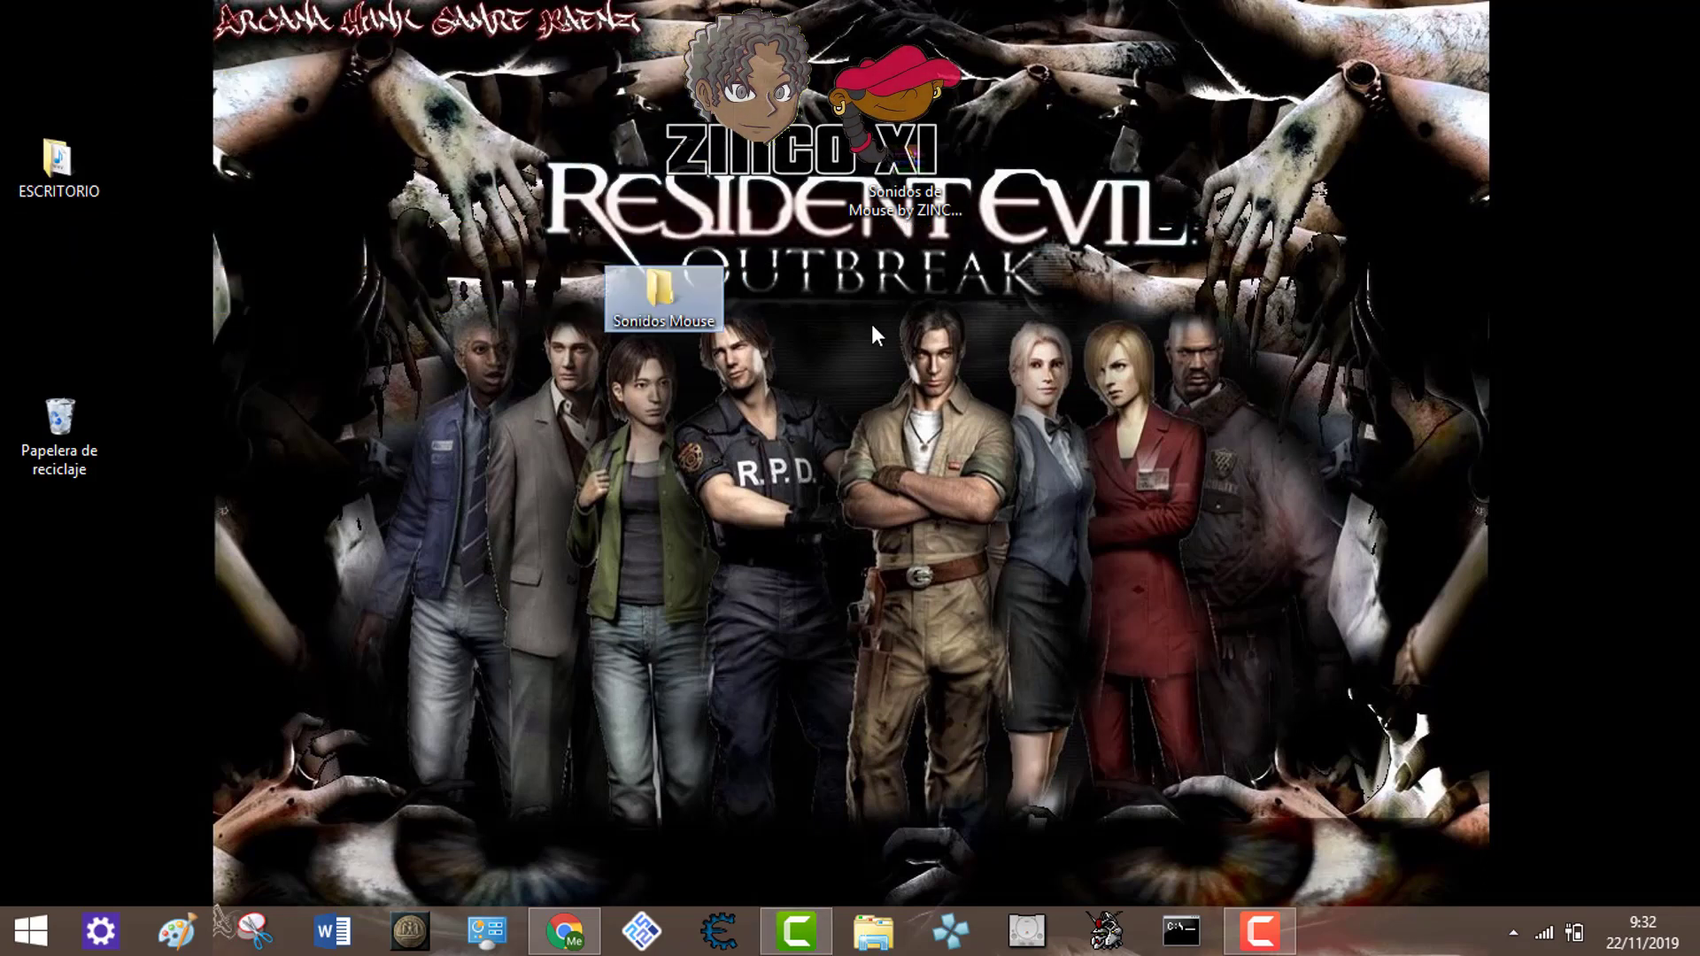
{"action": "double_click", "coordinate": [703, 306]}
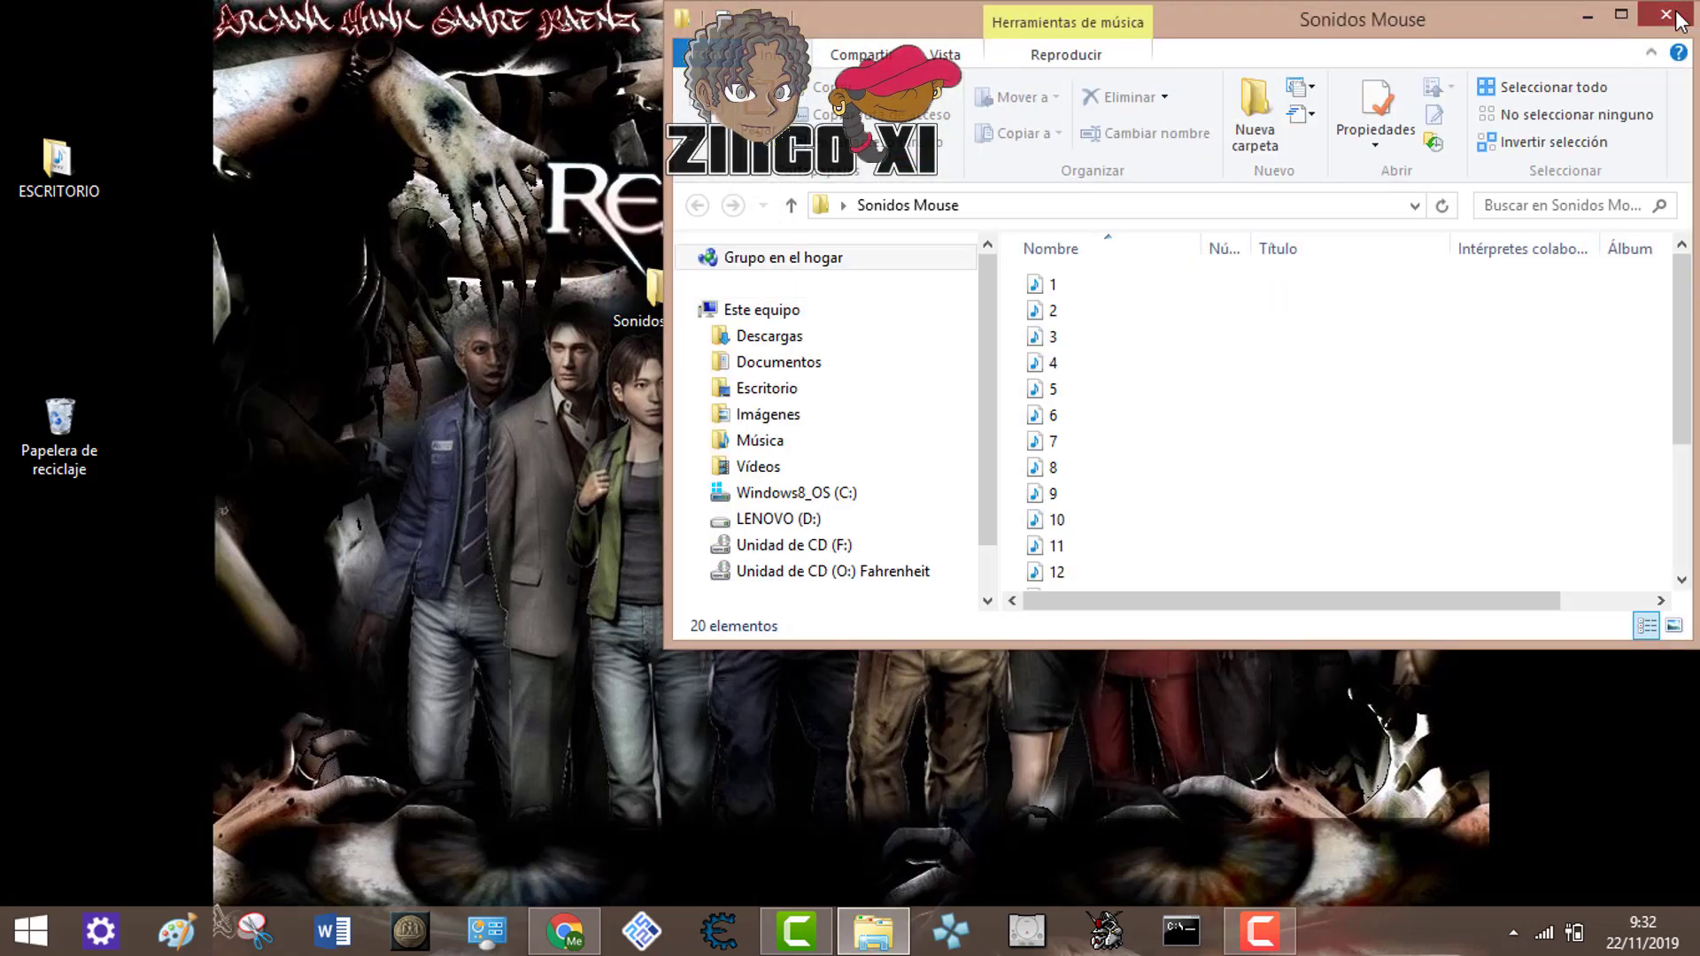
{"action": "key", "text": "alt+F4"}
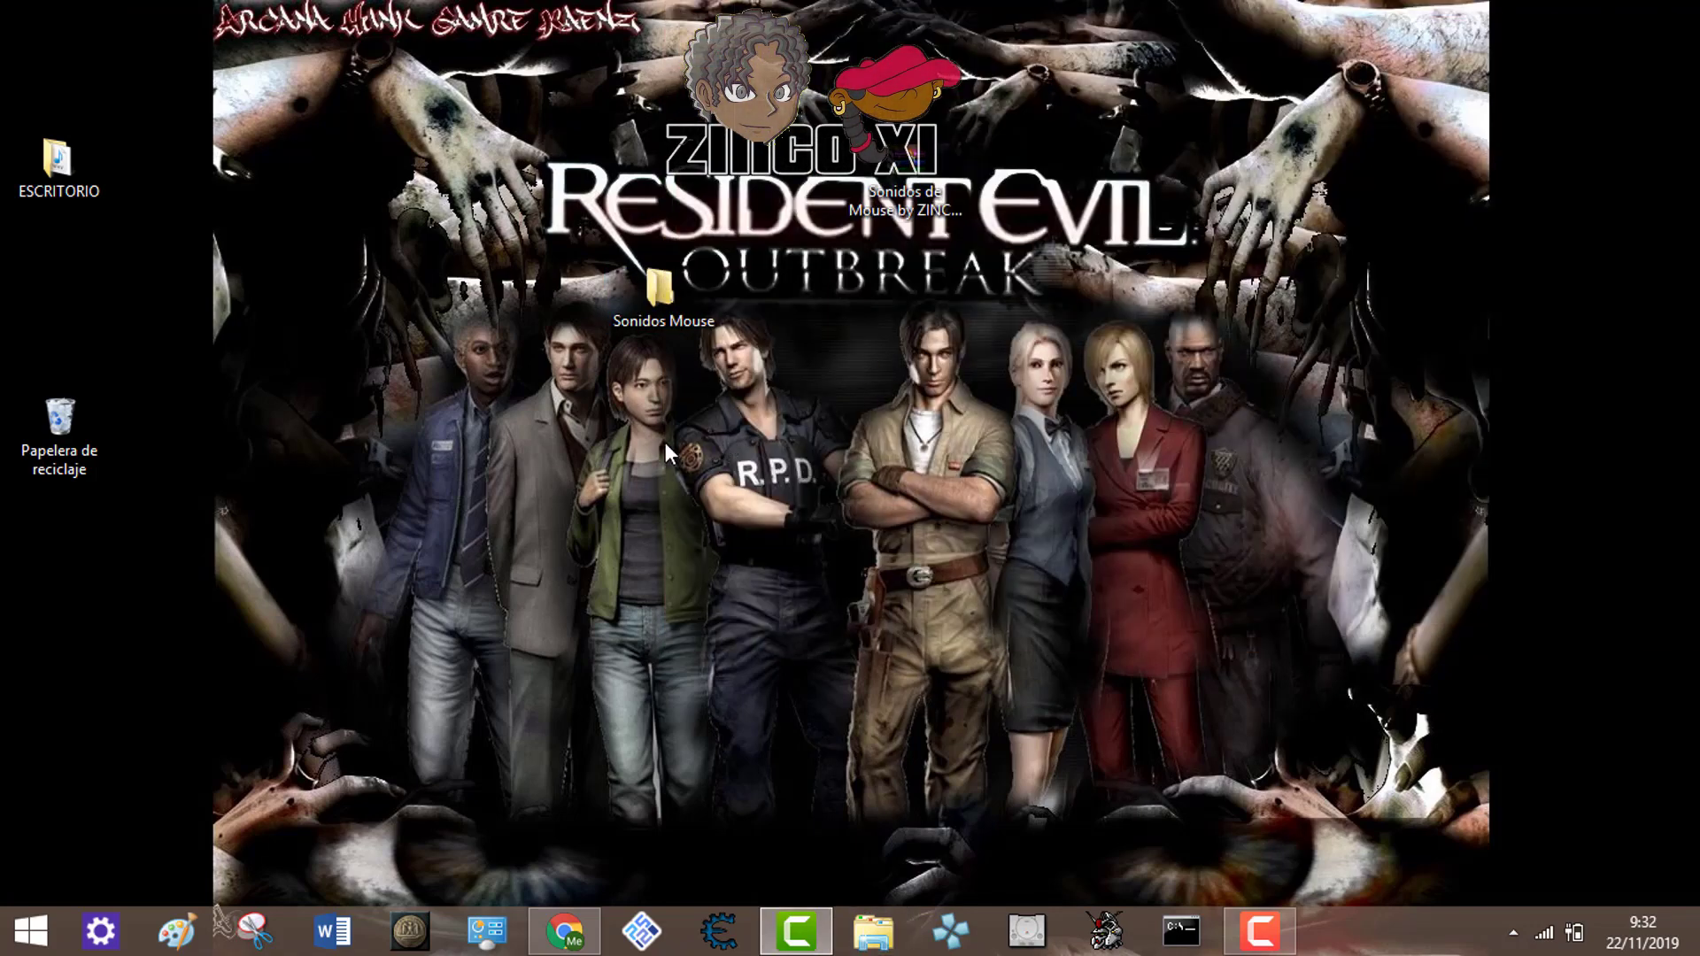
Cut the Sonidos Mouse folder from the desktop and paste it into the Música folder.
{"action": "right_click", "coordinate": [639, 303]}
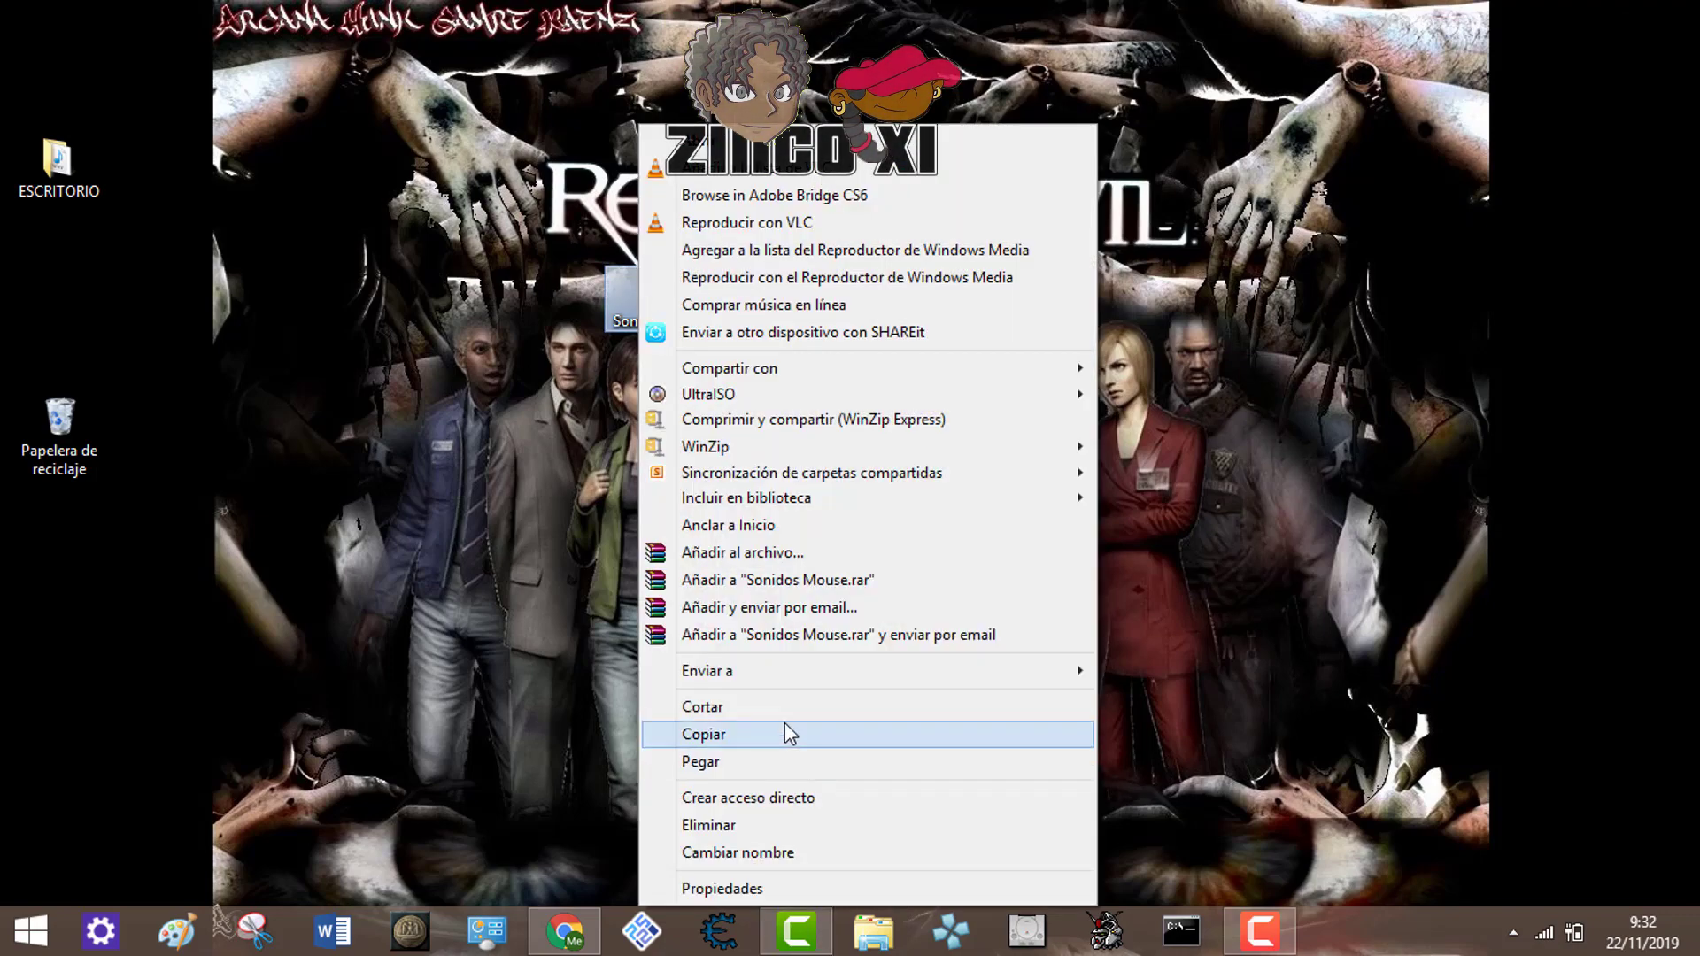
{"action": "left_click", "coordinate": [784, 708]}
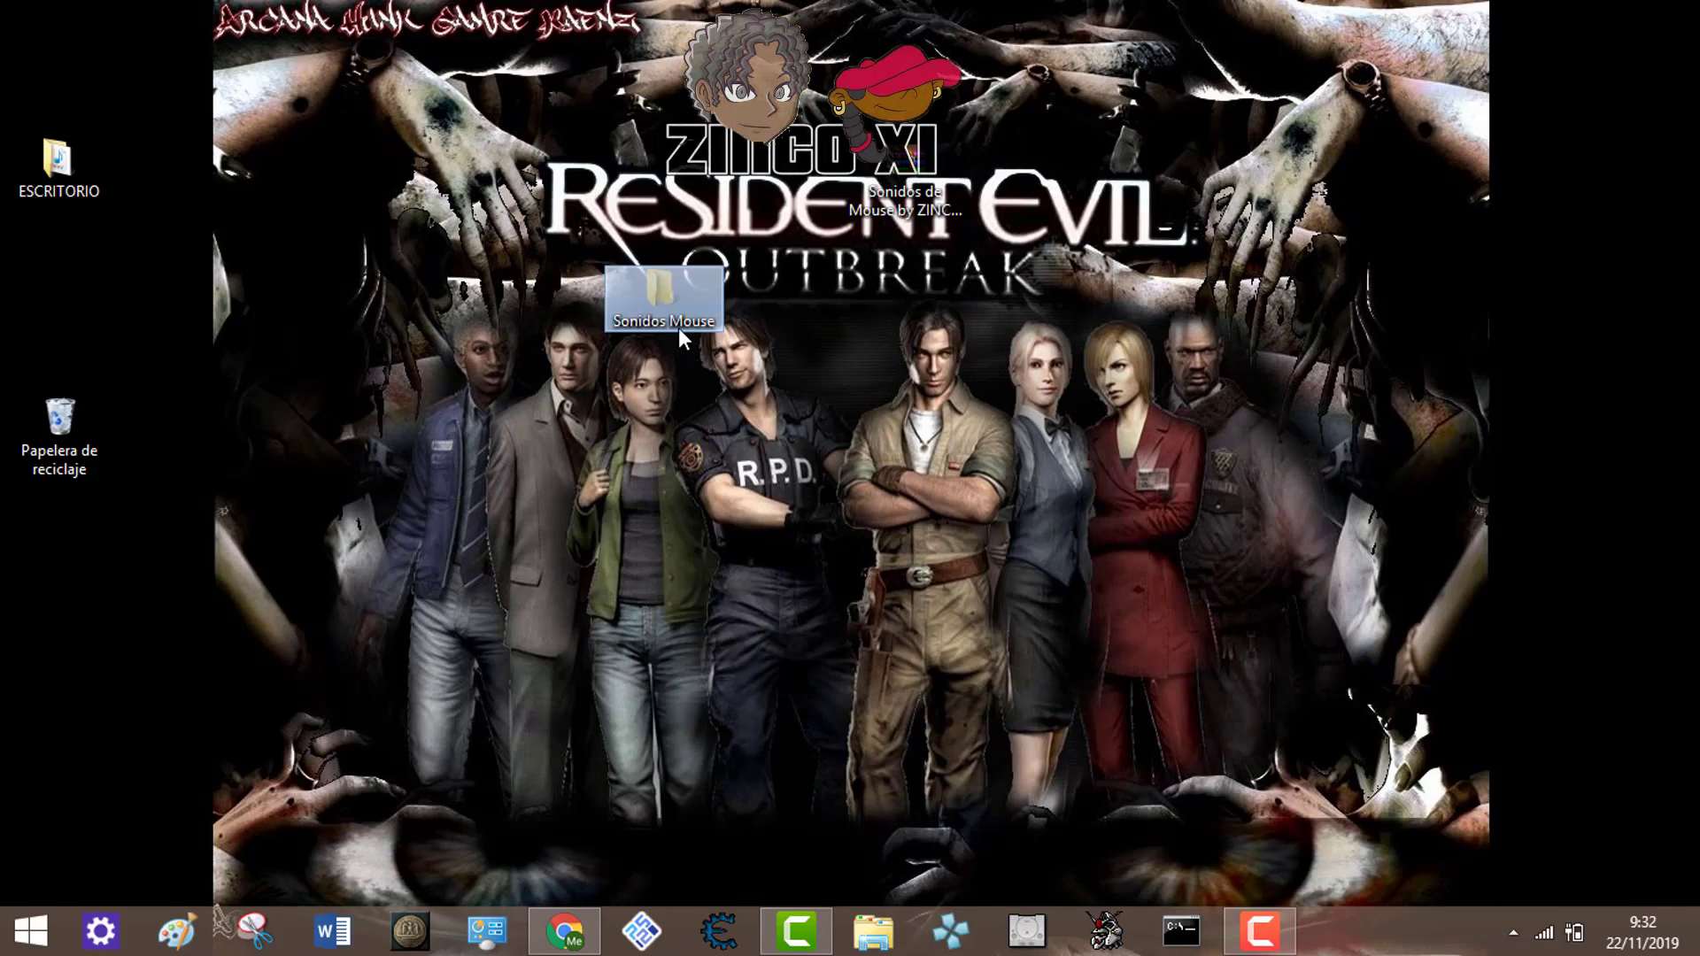
{"action": "mouse_move", "coordinate": [678, 328]}
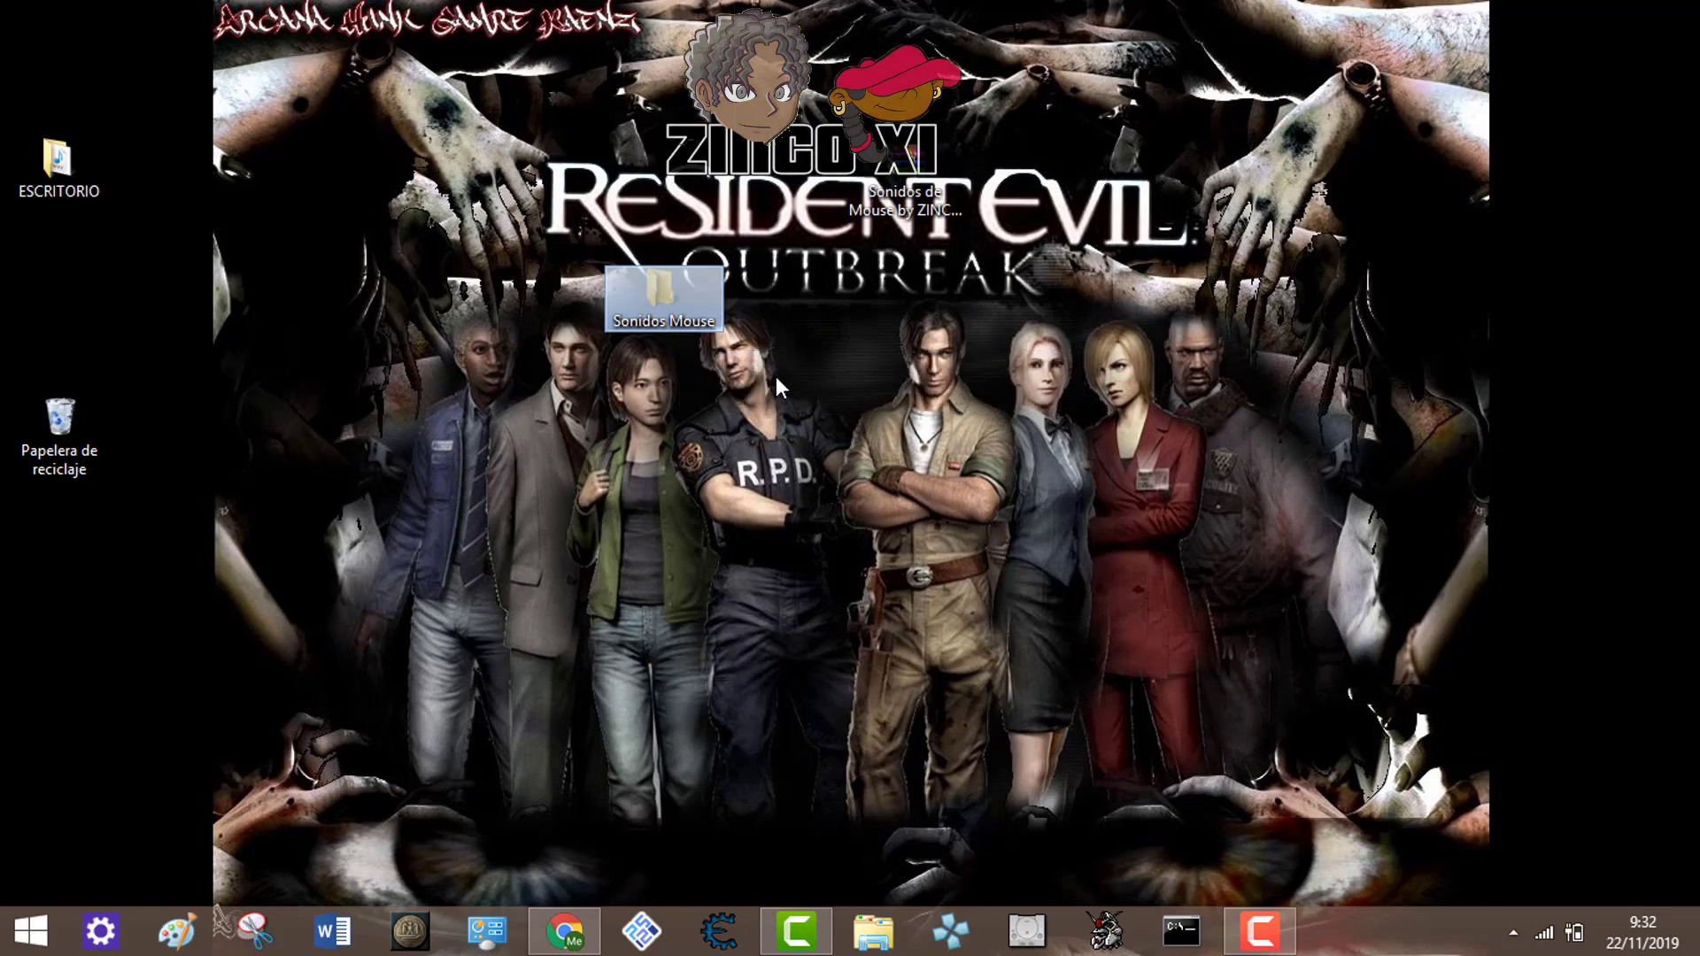
{"action": "left_click", "coordinate": [867, 942]}
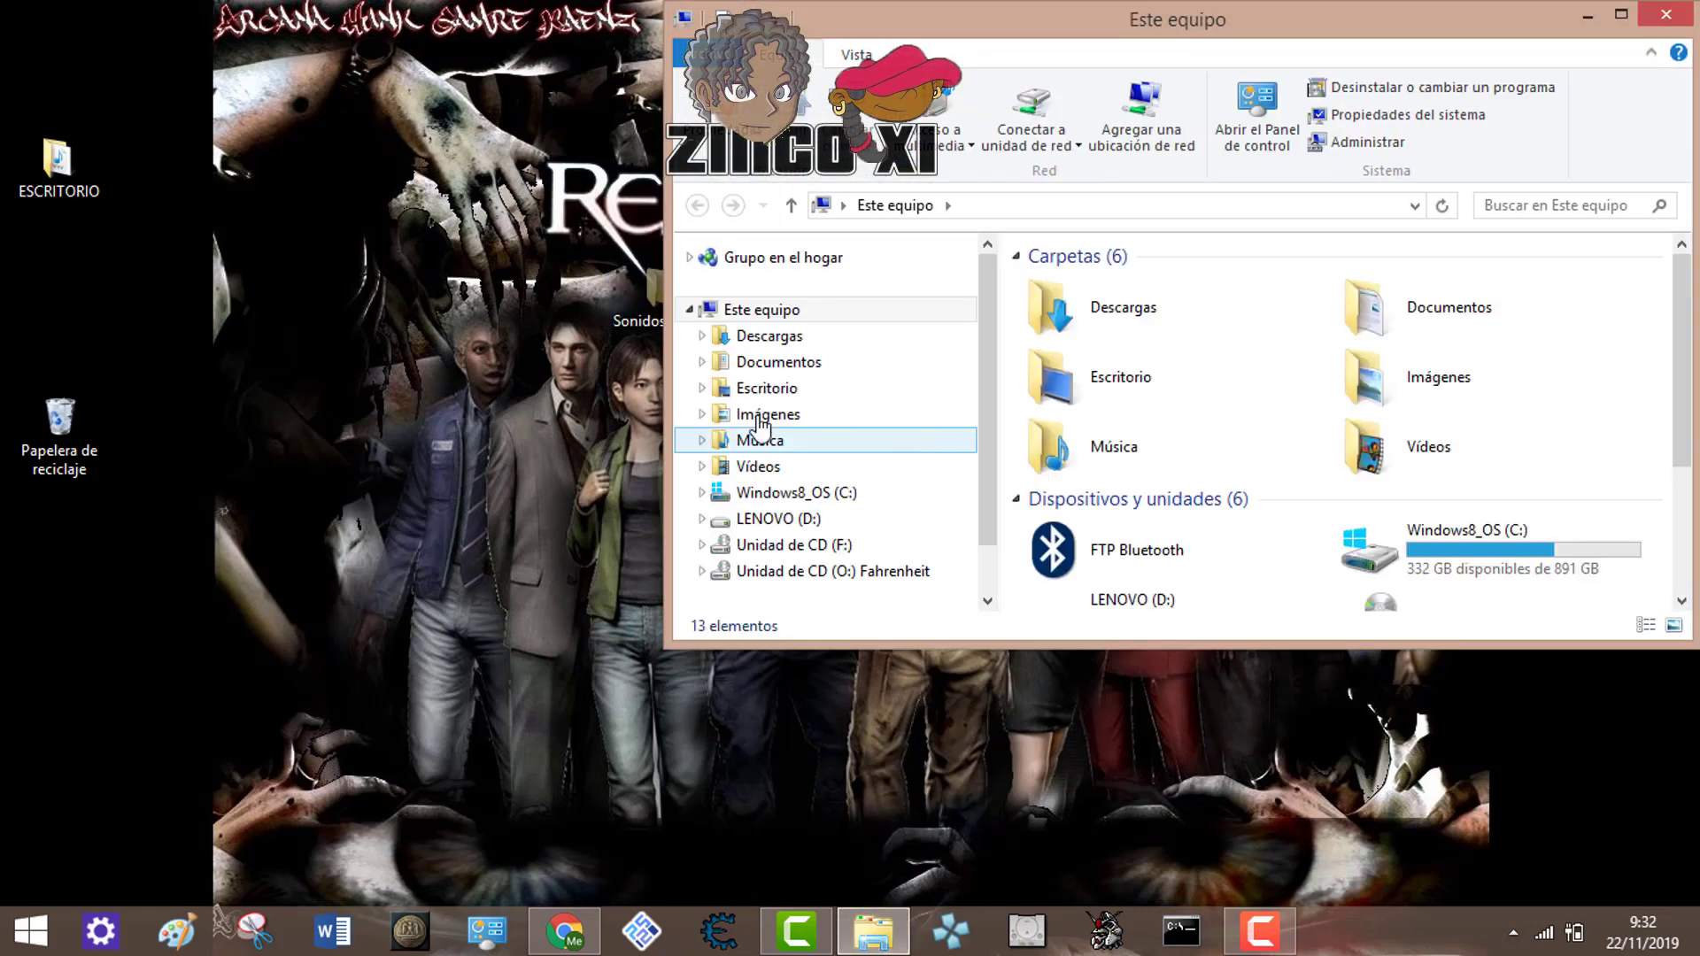
{"action": "left_click", "coordinate": [754, 442]}
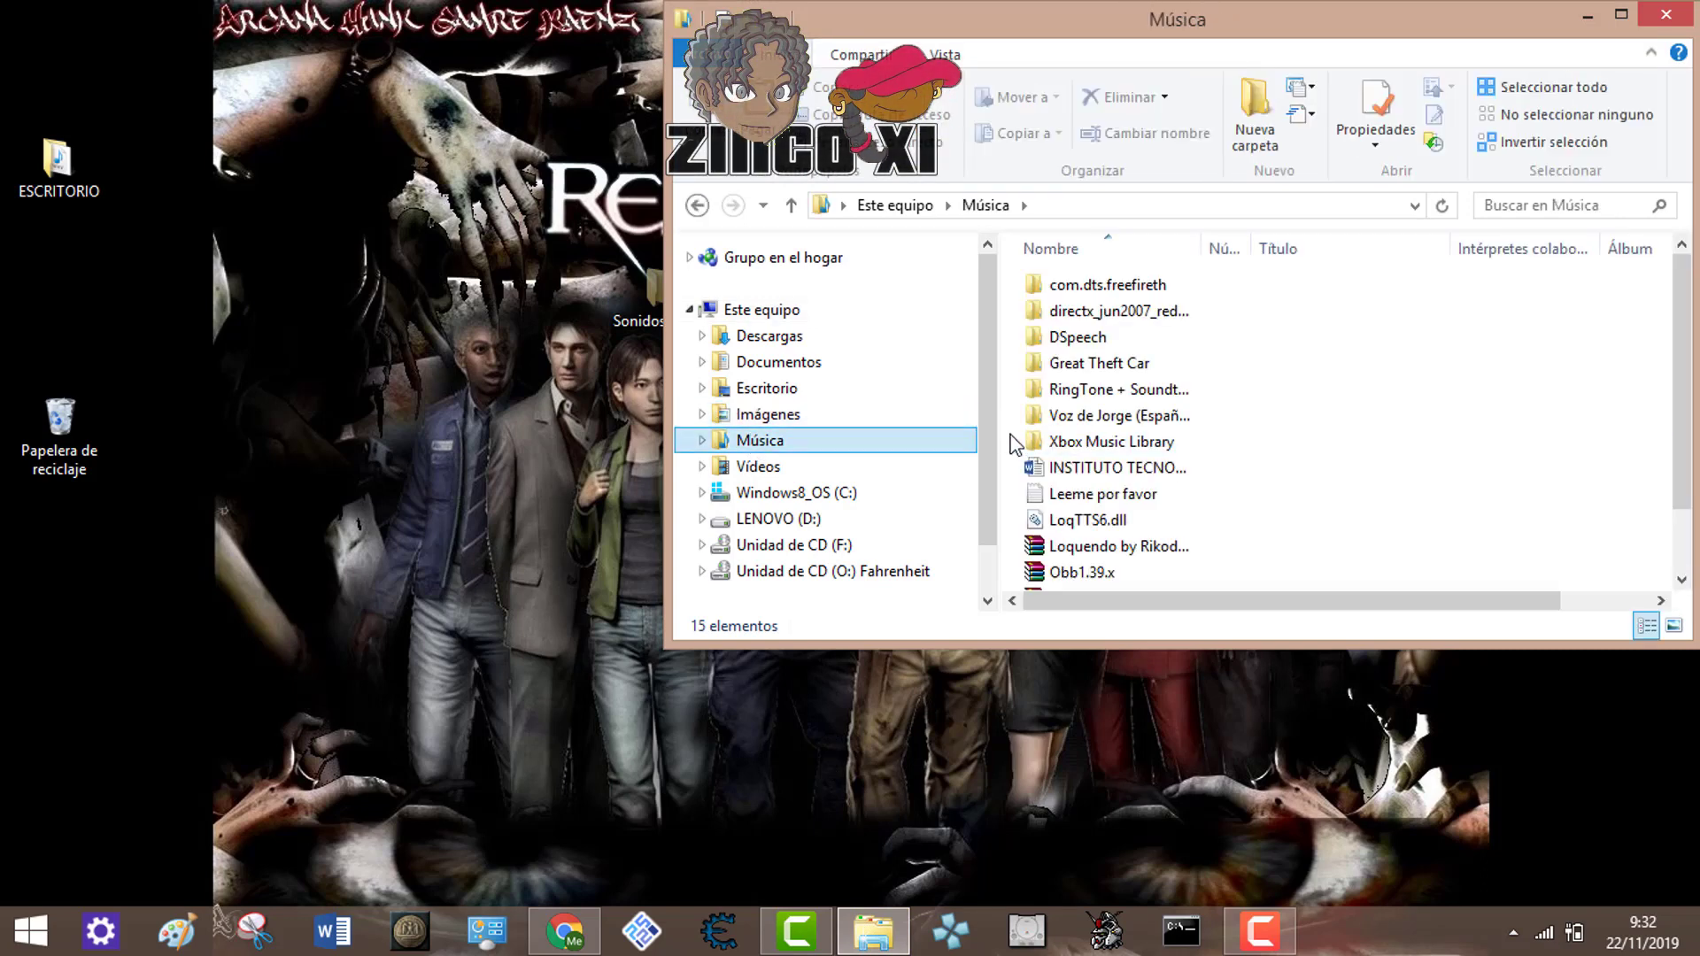
{"action": "right_click", "coordinate": [1012, 442]}
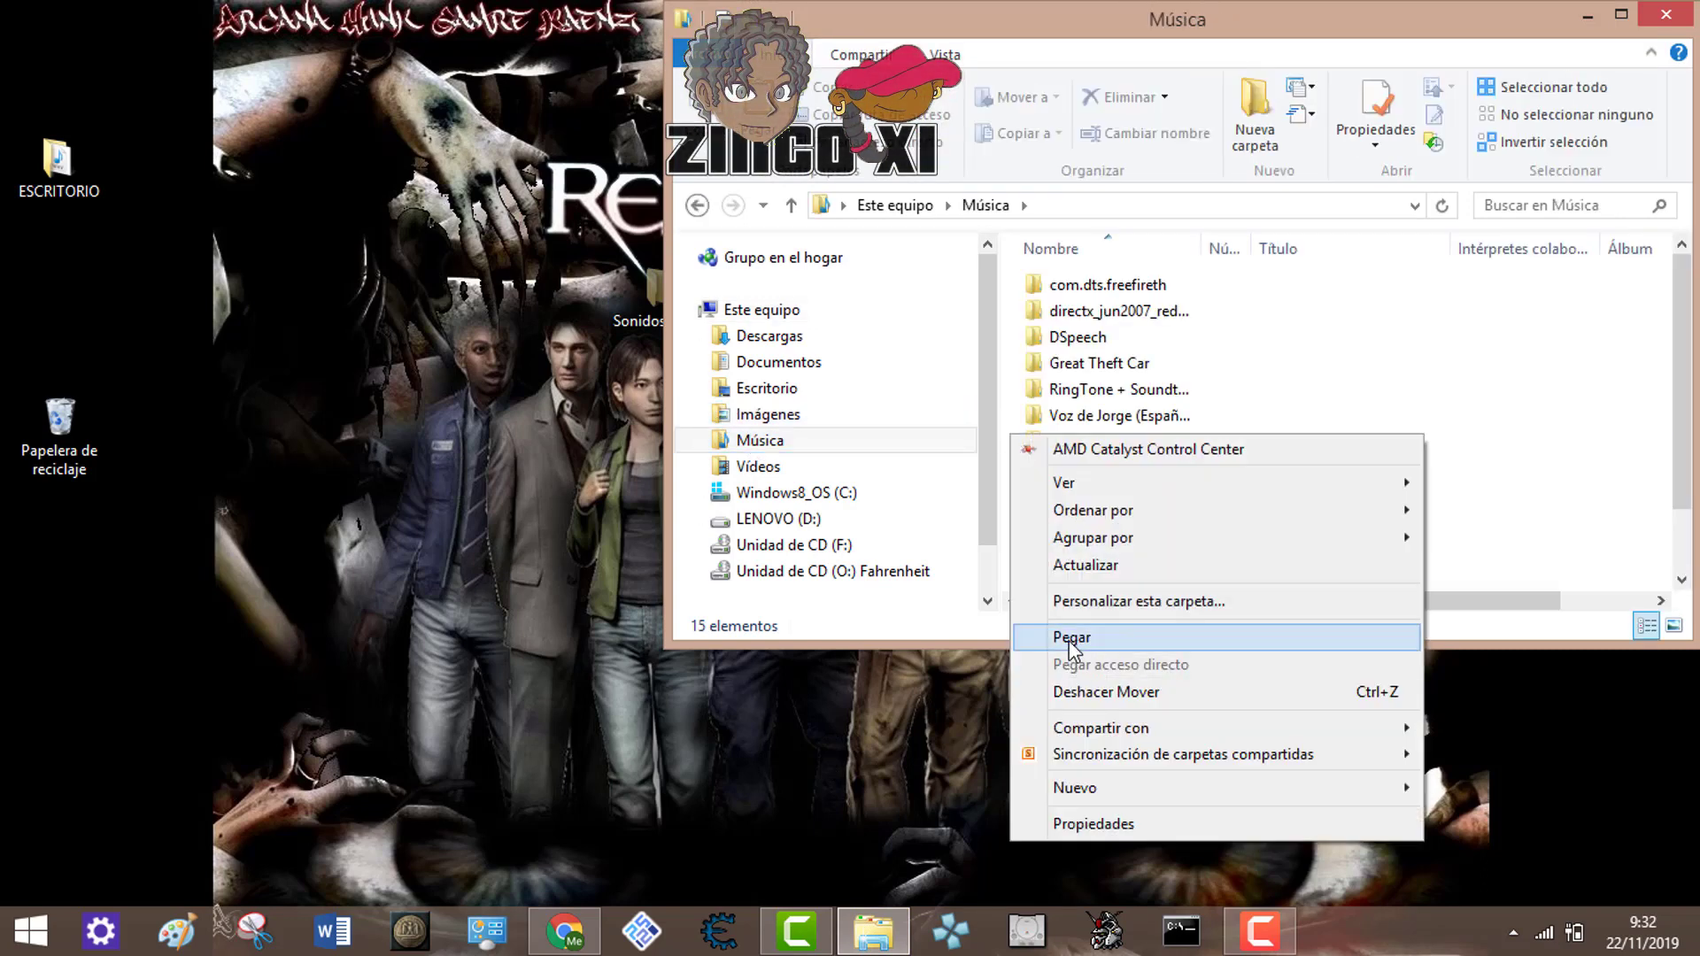
{"action": "left_click", "coordinate": [1070, 640]}
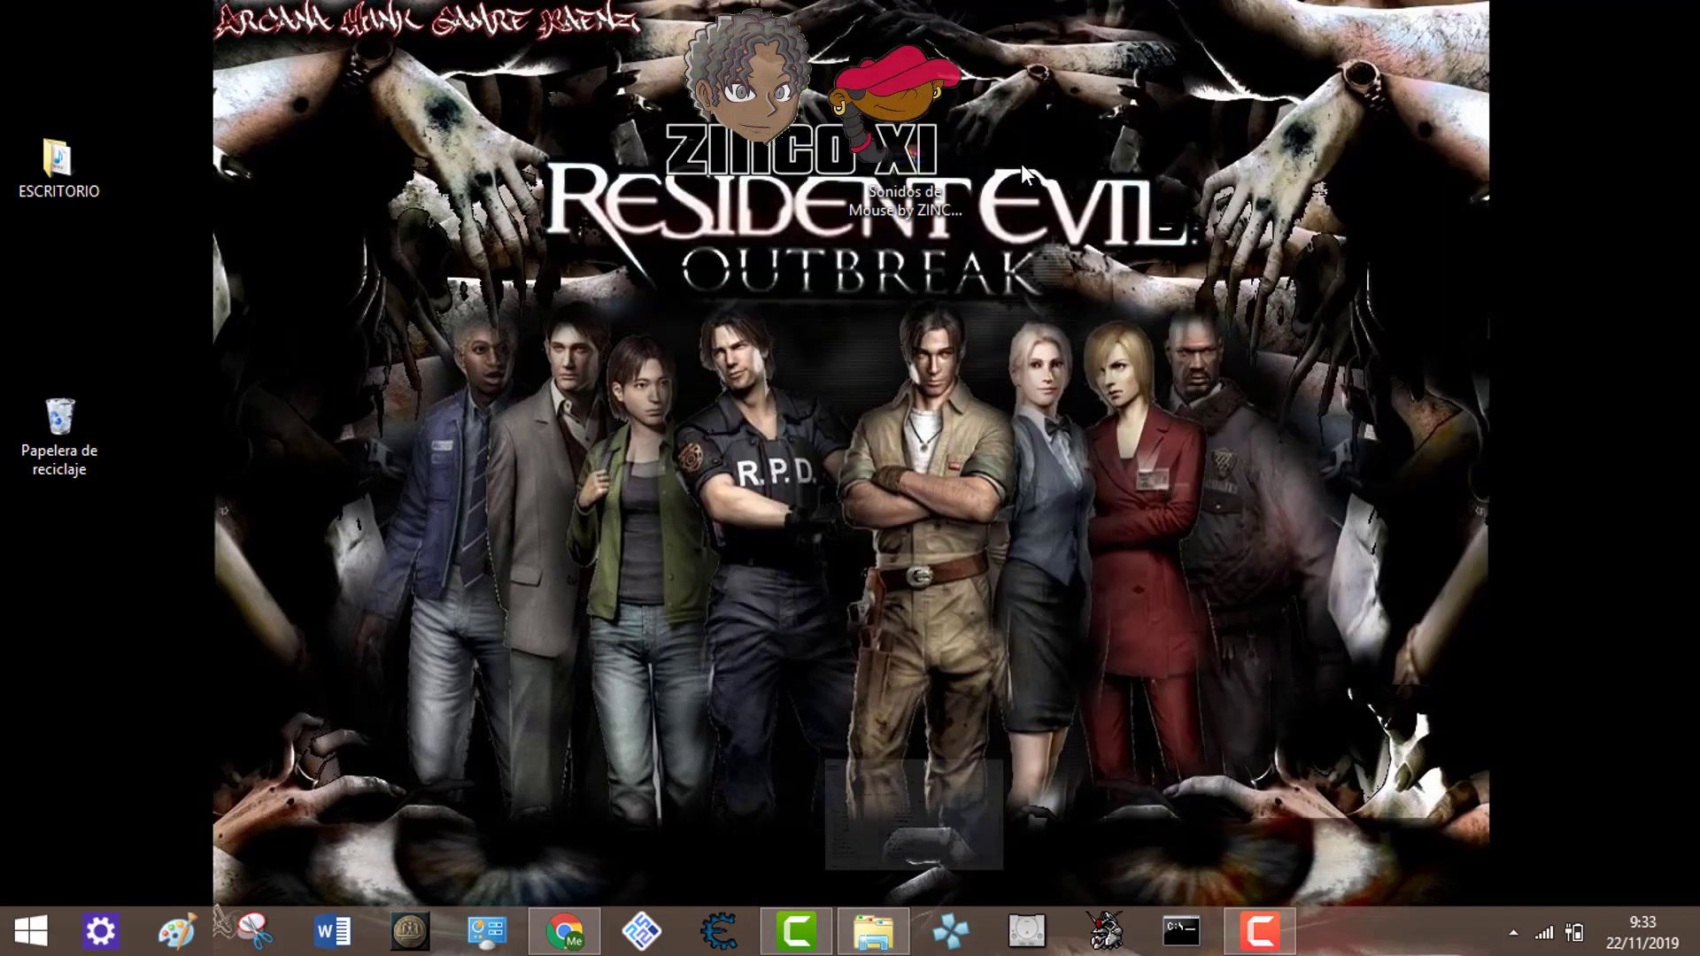
{"action": "left_click", "coordinate": [1587, 15]}
Delete the Sonidos de Mouse archive from the desktop.
{"action": "right_click", "coordinate": [825, 199]}
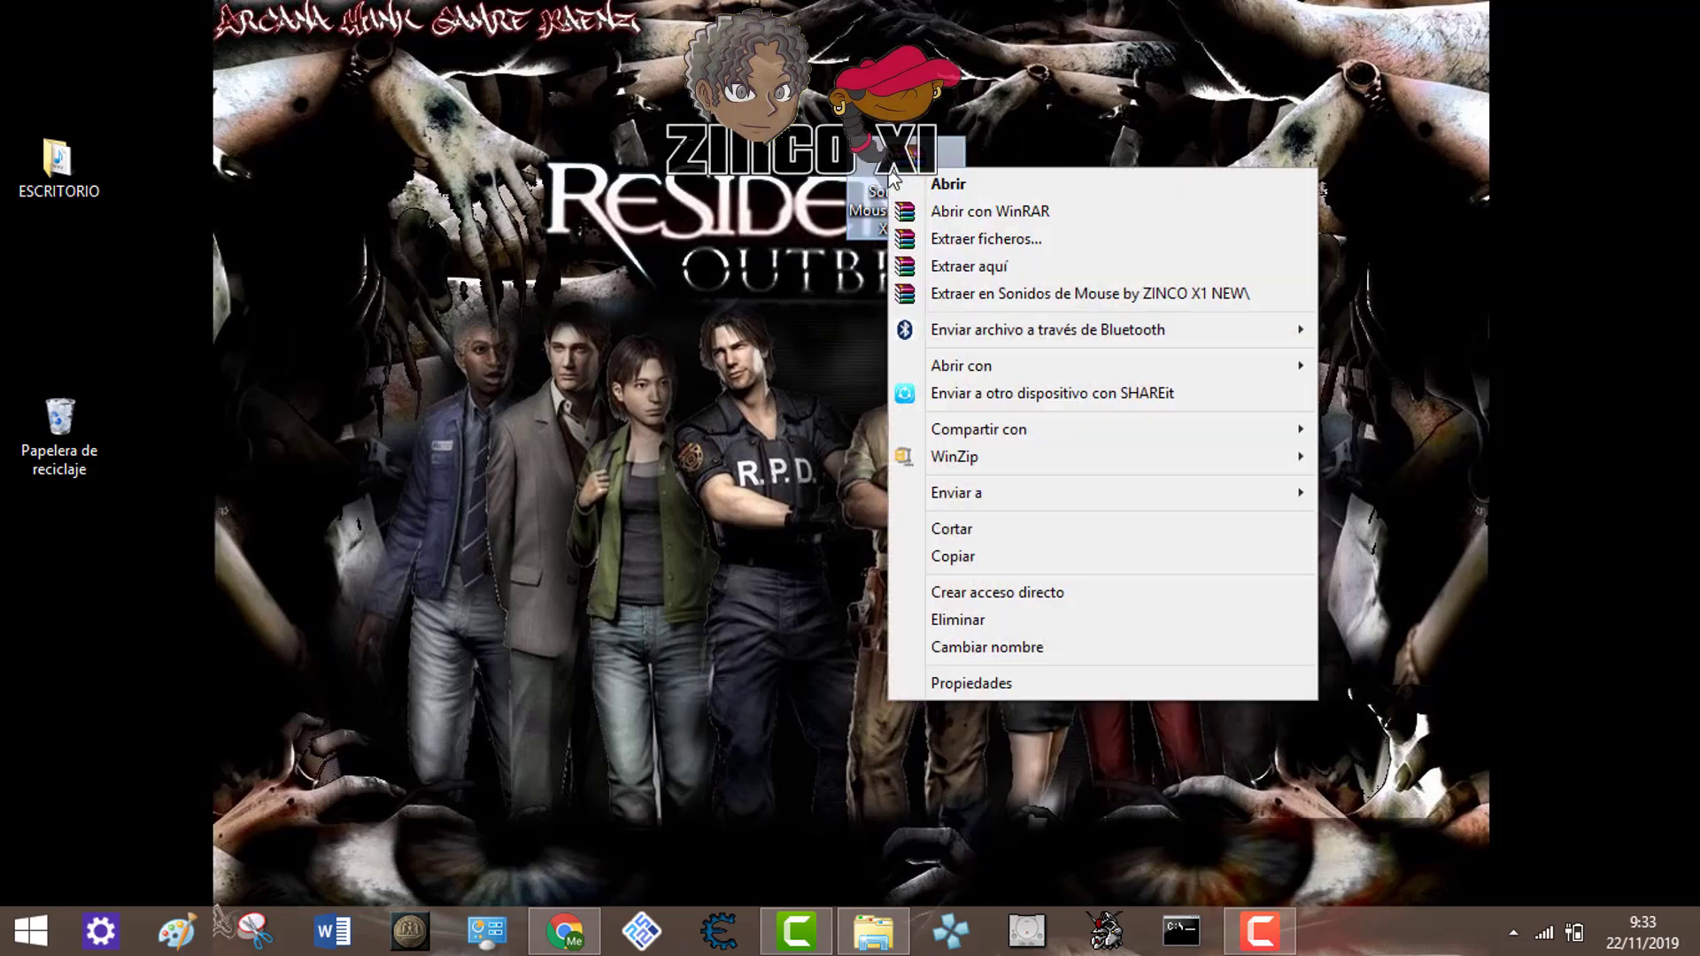
{"action": "right_click", "coordinate": [888, 168]}
{"action": "left_click", "coordinate": [975, 618]}
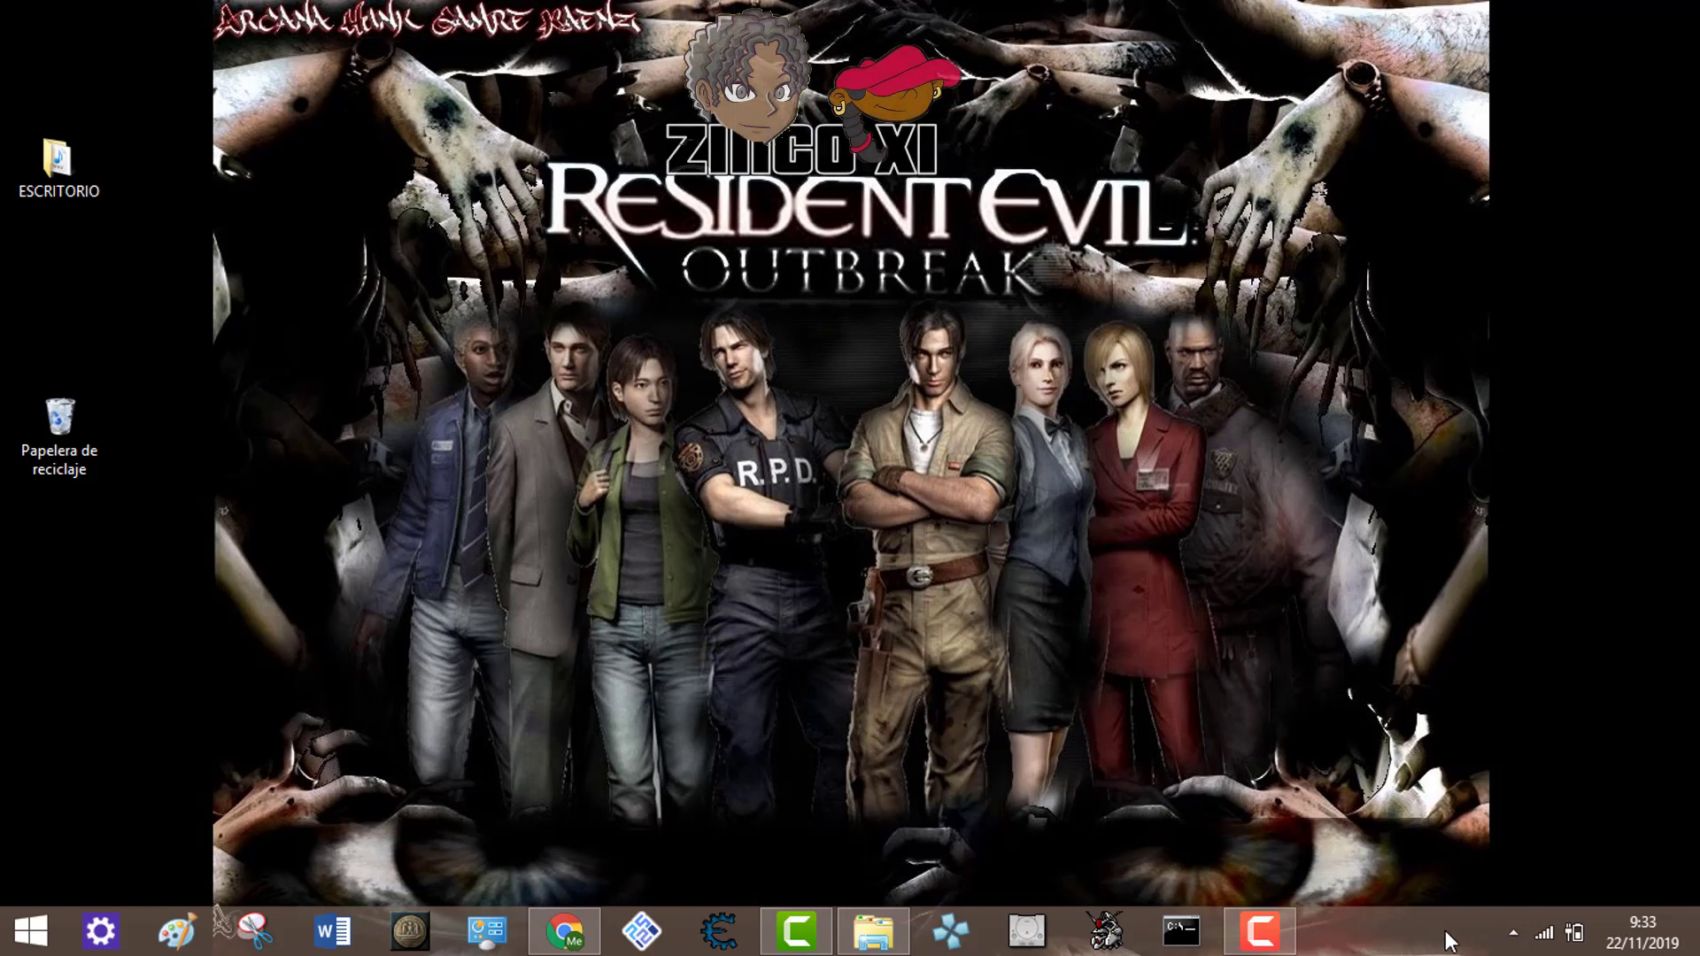
Open the Windows sound settings that assign sounds to program events.
{"action": "left_click", "coordinate": [1514, 937]}
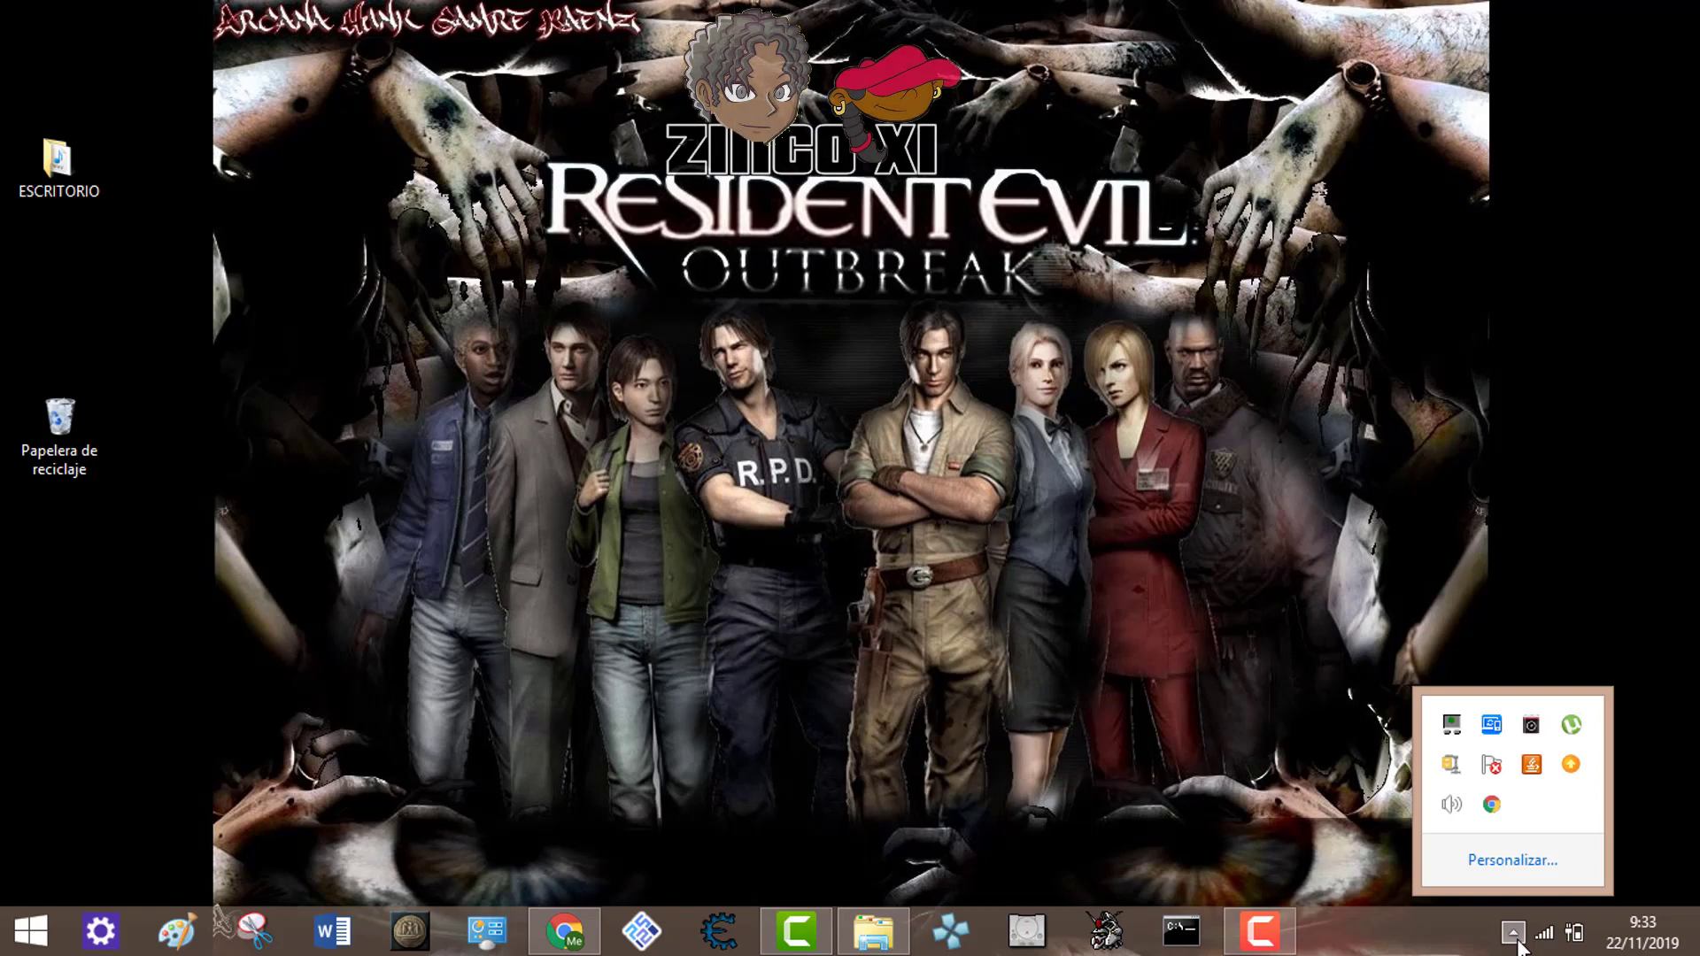
{"action": "right_click", "coordinate": [1451, 806]}
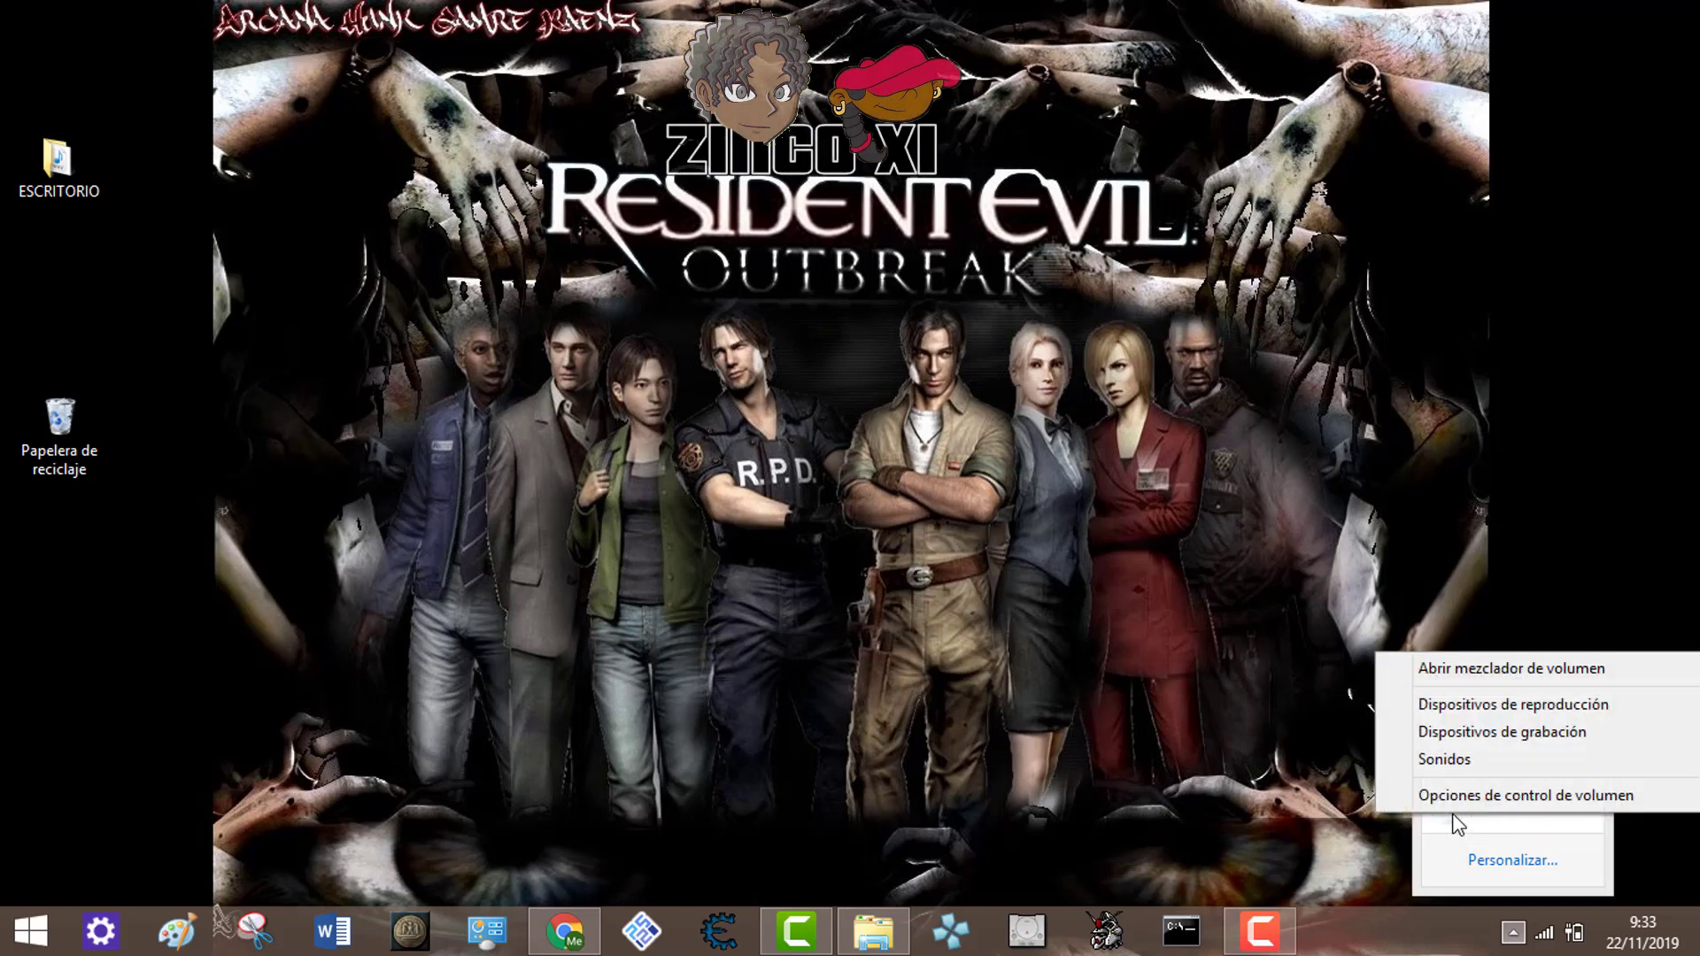
{"action": "left_click", "coordinate": [1454, 767]}
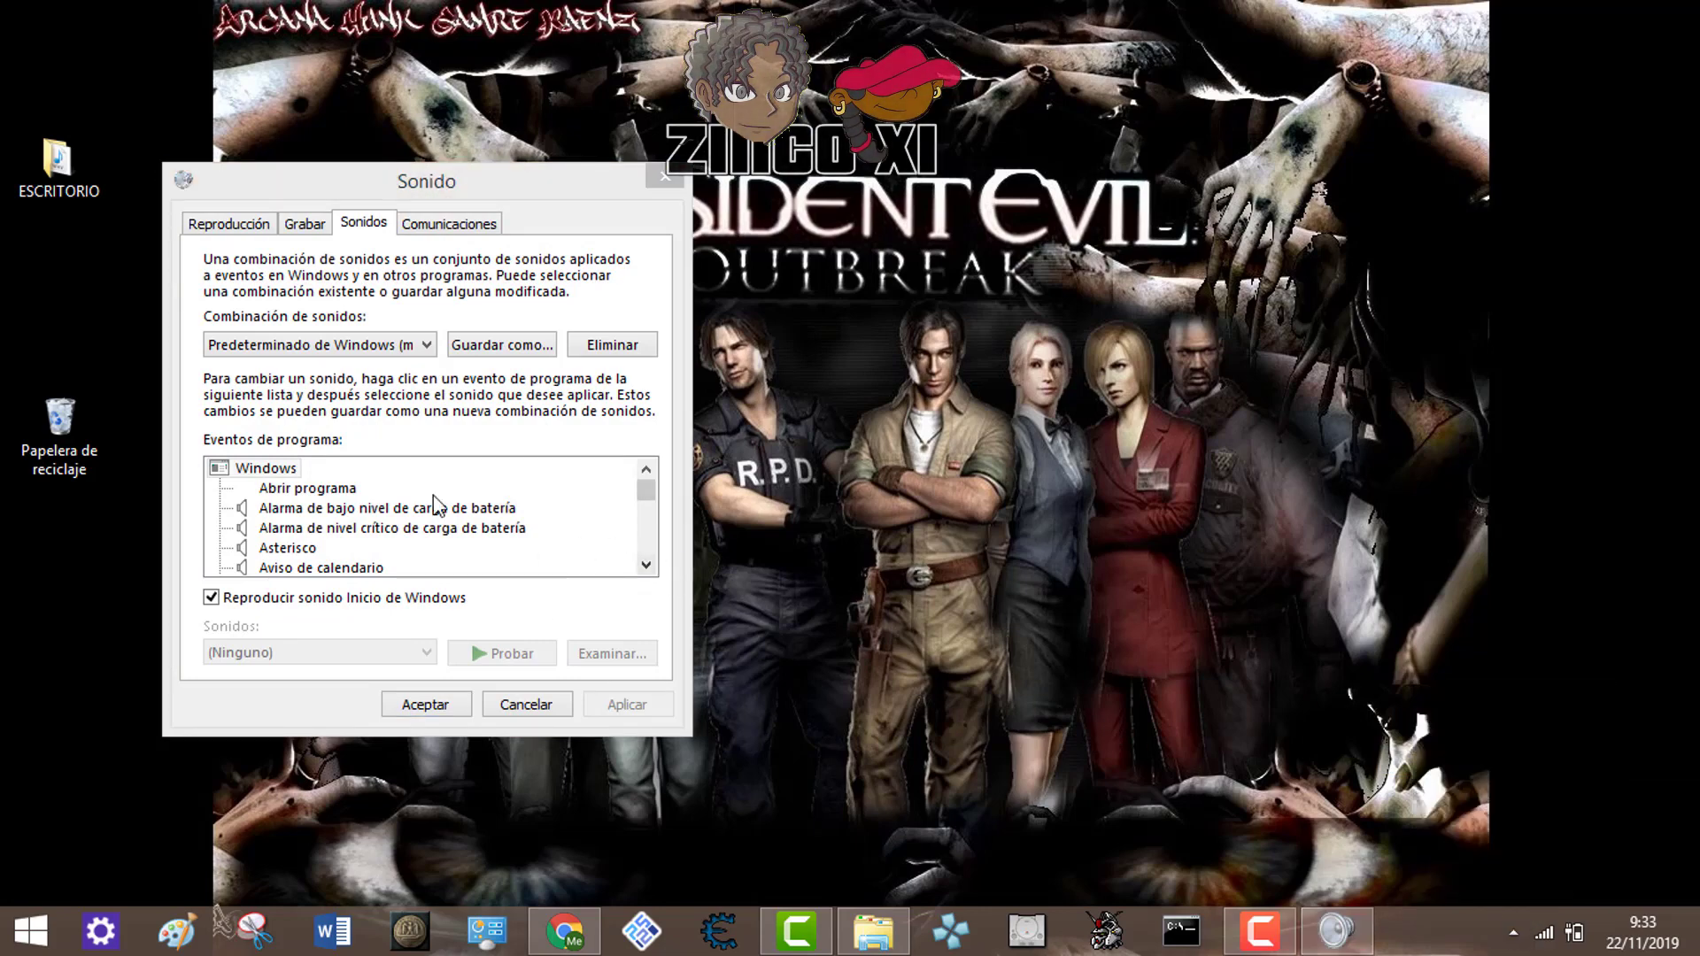
Find and select the Seleccionar event among the Windows program events.
{"action": "left_click", "coordinate": [645, 567]}
{"action": "left_click", "coordinate": [645, 567]}
{"action": "left_click", "coordinate": [646, 567]}
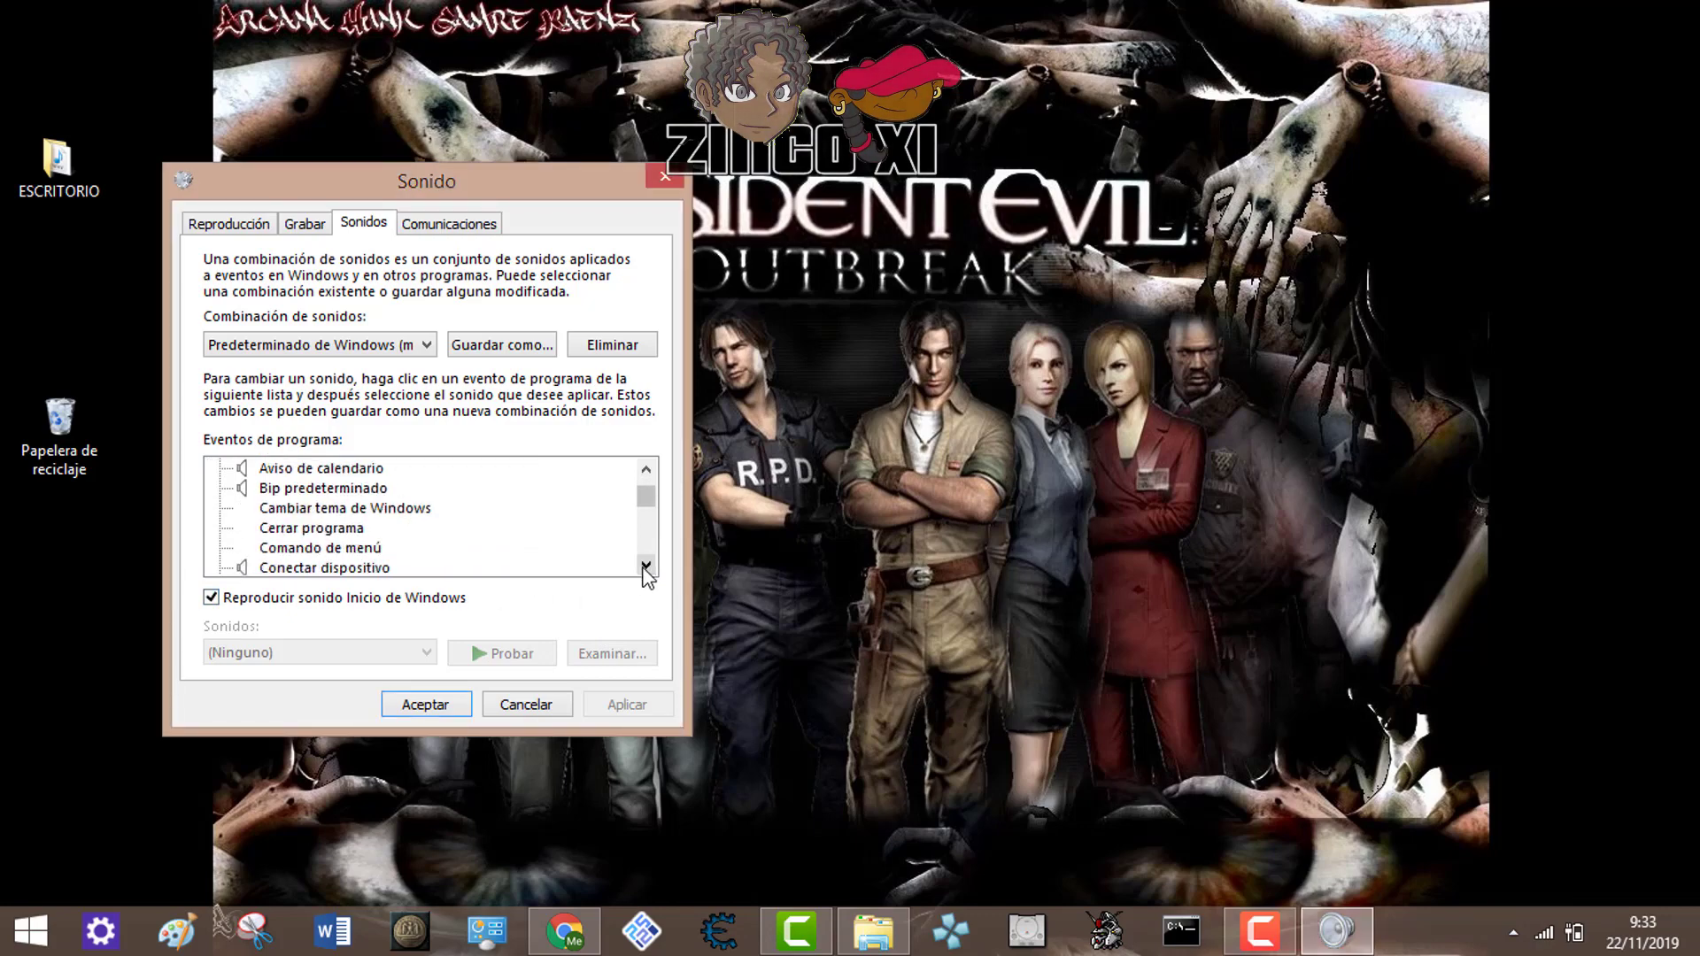
{"action": "left_click", "coordinate": [645, 567]}
{"action": "left_click", "coordinate": [646, 566]}
{"action": "left_click", "coordinate": [645, 567]}
{"action": "left_click_drag", "start_coordinate": [644, 501], "coordinate": [666, 528]}
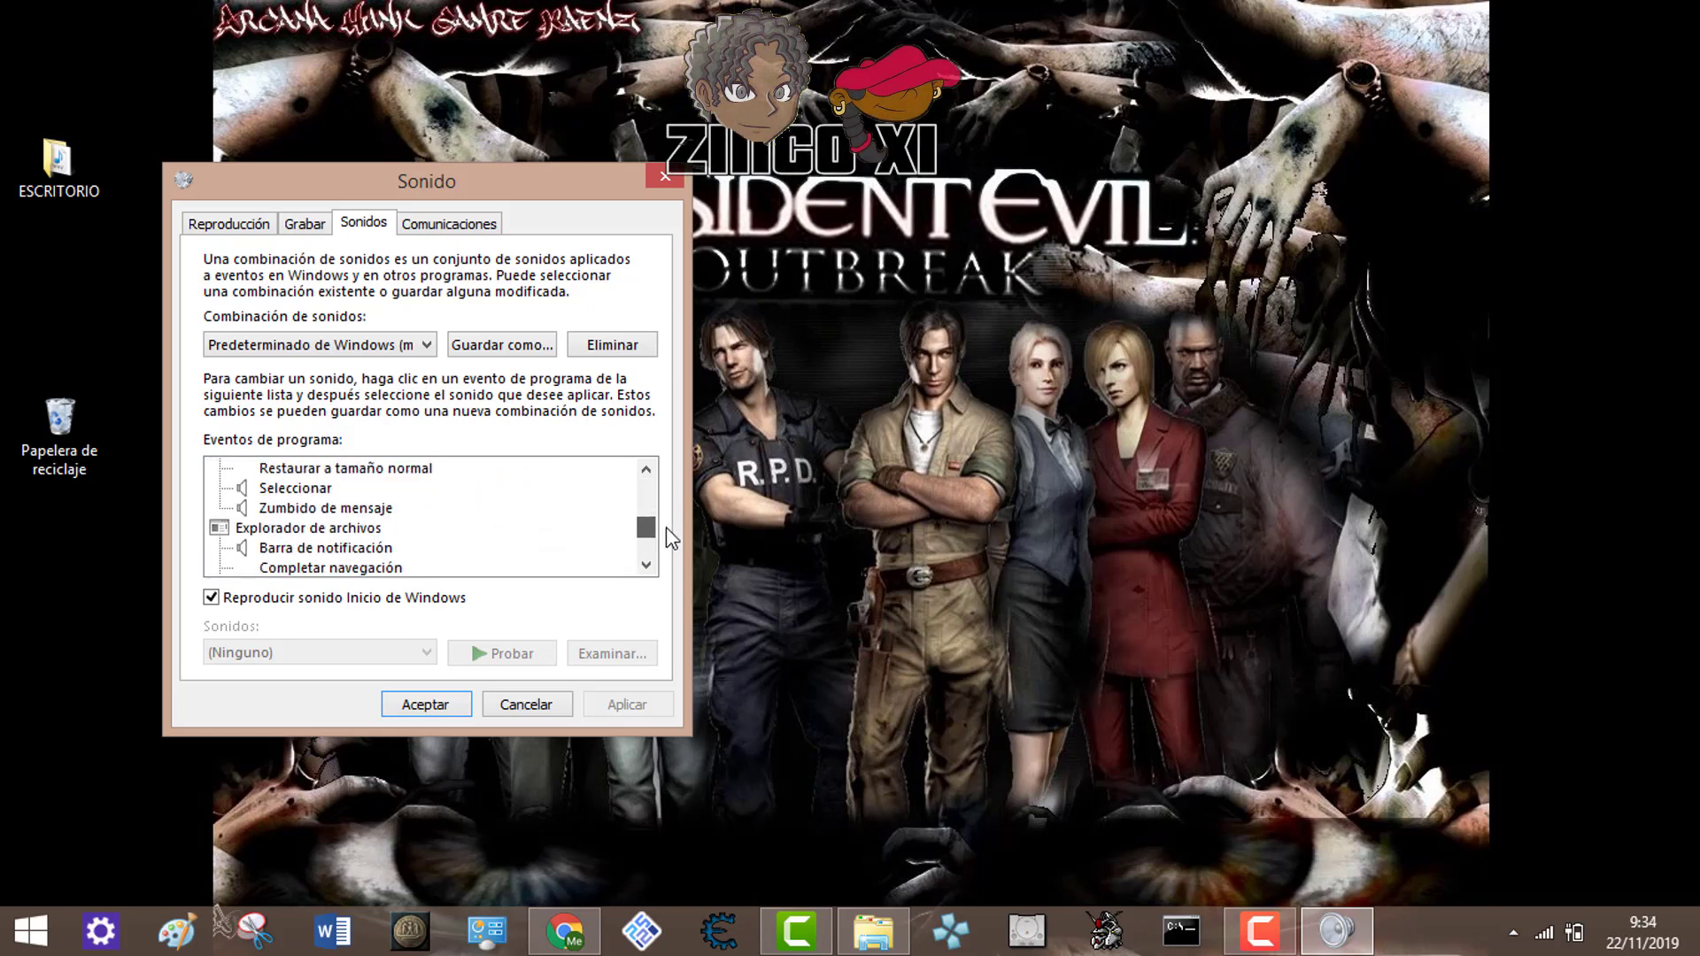
{"action": "left_click_drag", "start_coordinate": [478, 546], "coordinate": [270, 505]}
{"action": "left_click", "coordinate": [276, 490]}
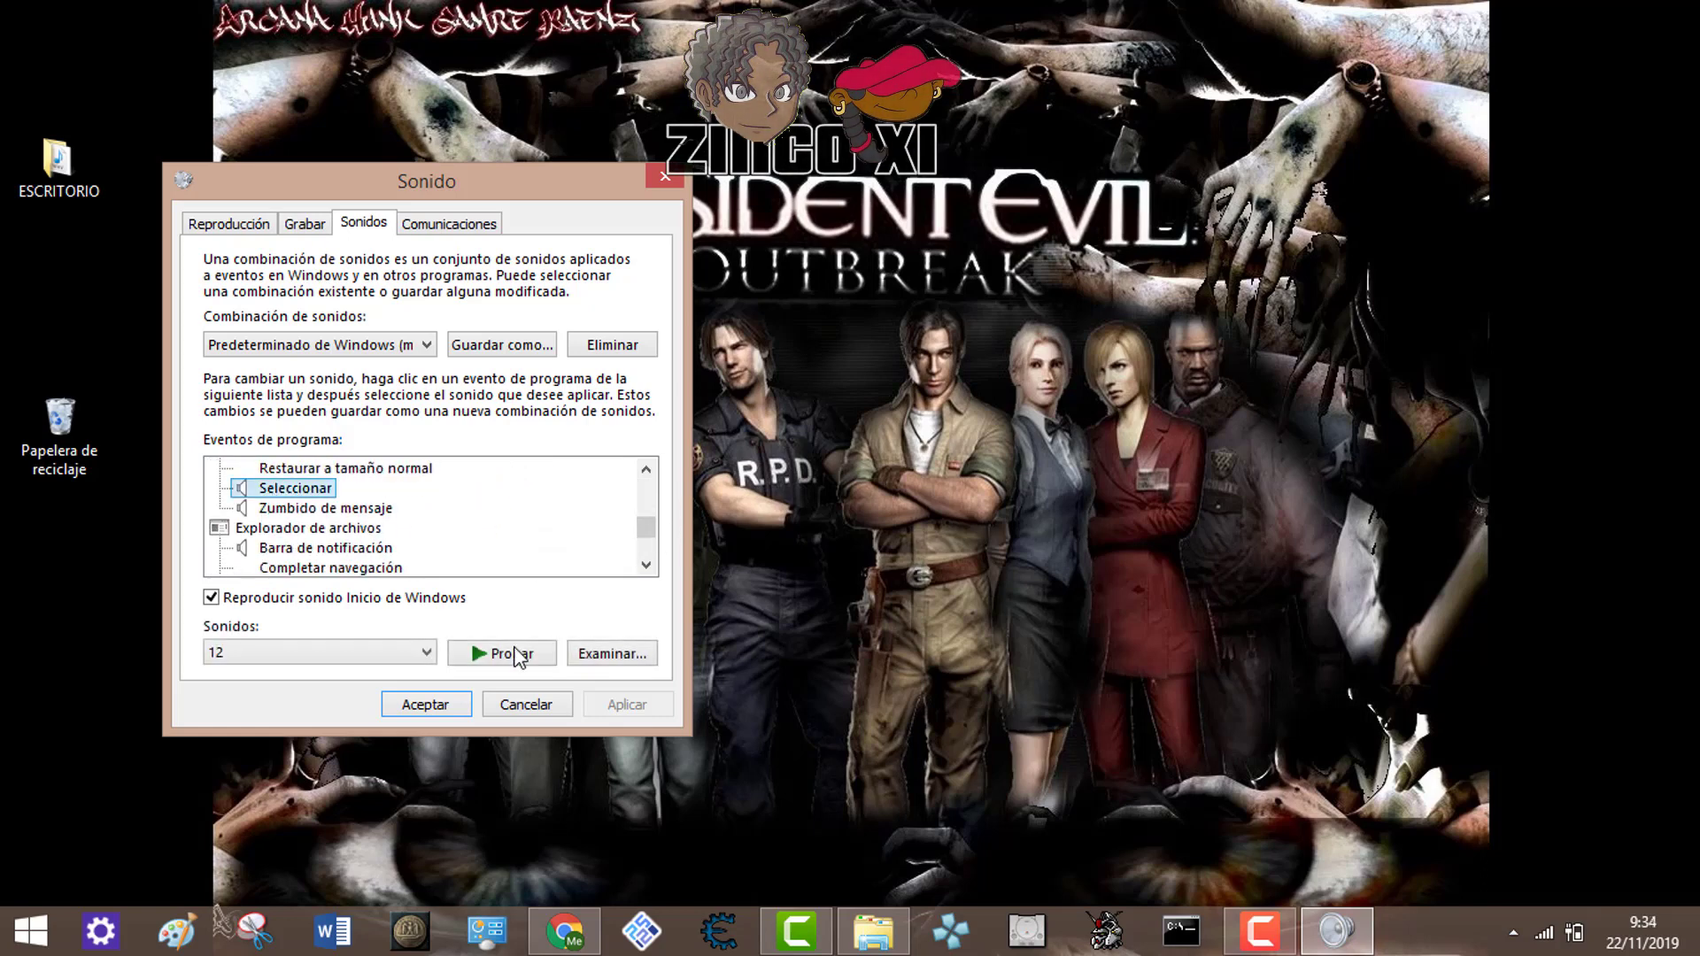
Assign sound file 19 from the Sonidos Mouse folder to the Seleccionar event and test it.
{"action": "left_click", "coordinate": [591, 655]}
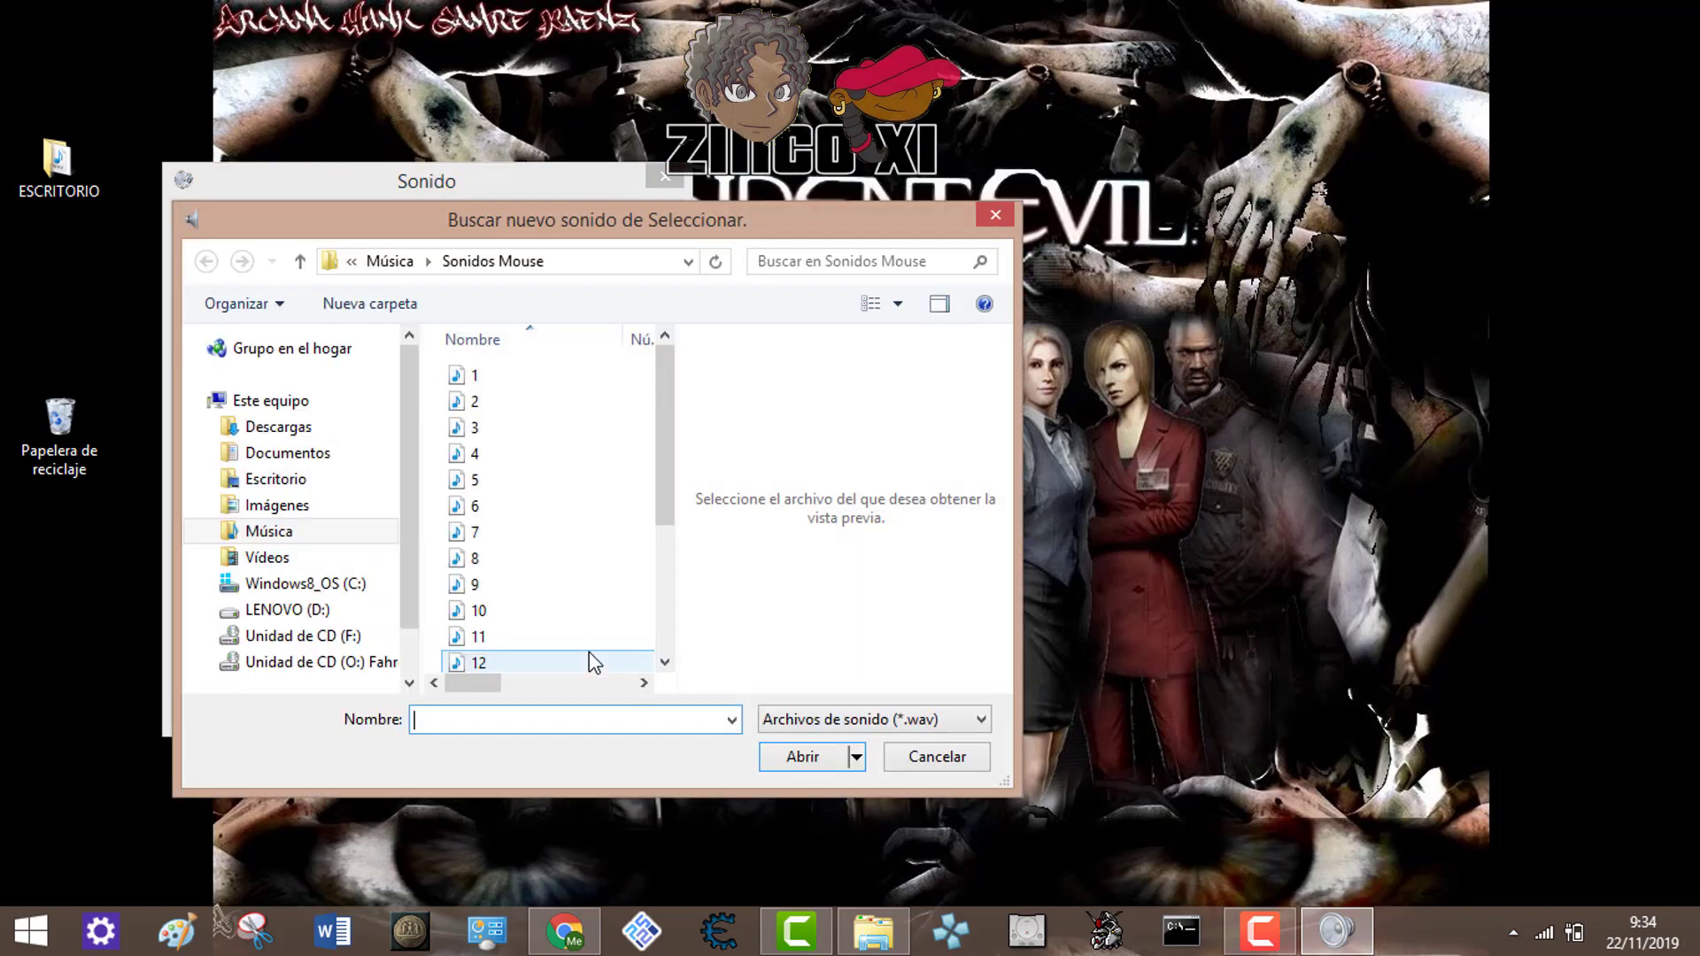
{"action": "left_click_drag", "start_coordinate": [662, 391], "coordinate": [620, 537]}
{"action": "left_click", "coordinate": [537, 531]}
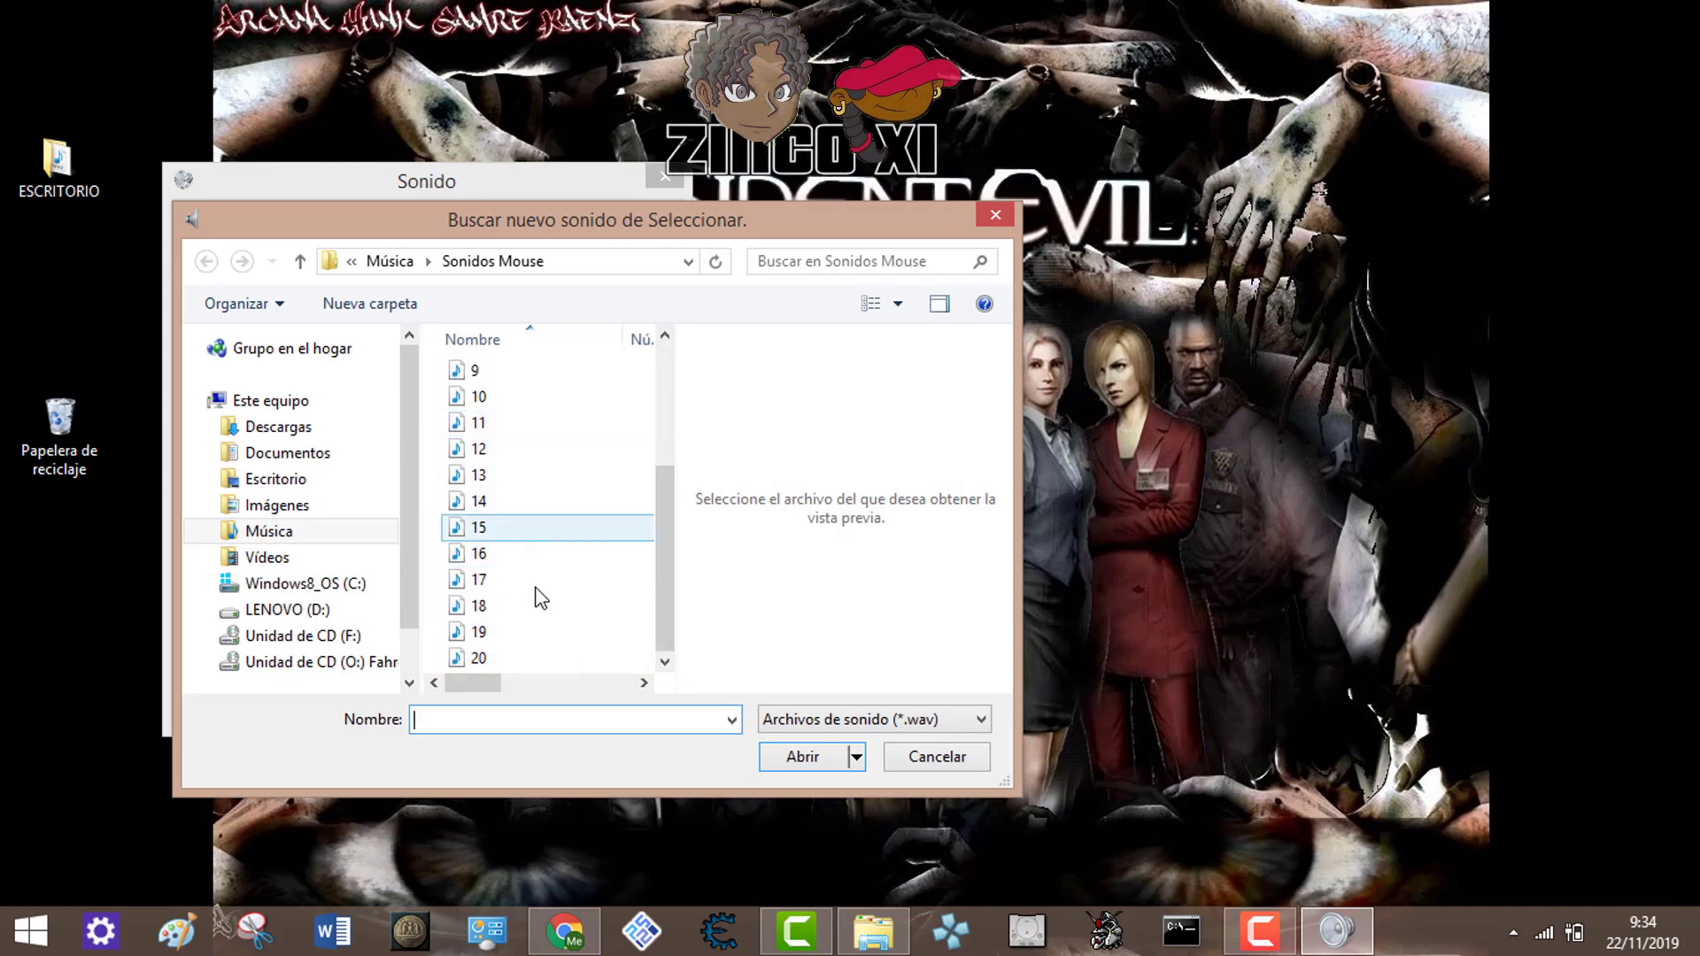
{"action": "left_click", "coordinate": [536, 636]}
{"action": "double_click", "coordinate": [537, 636]}
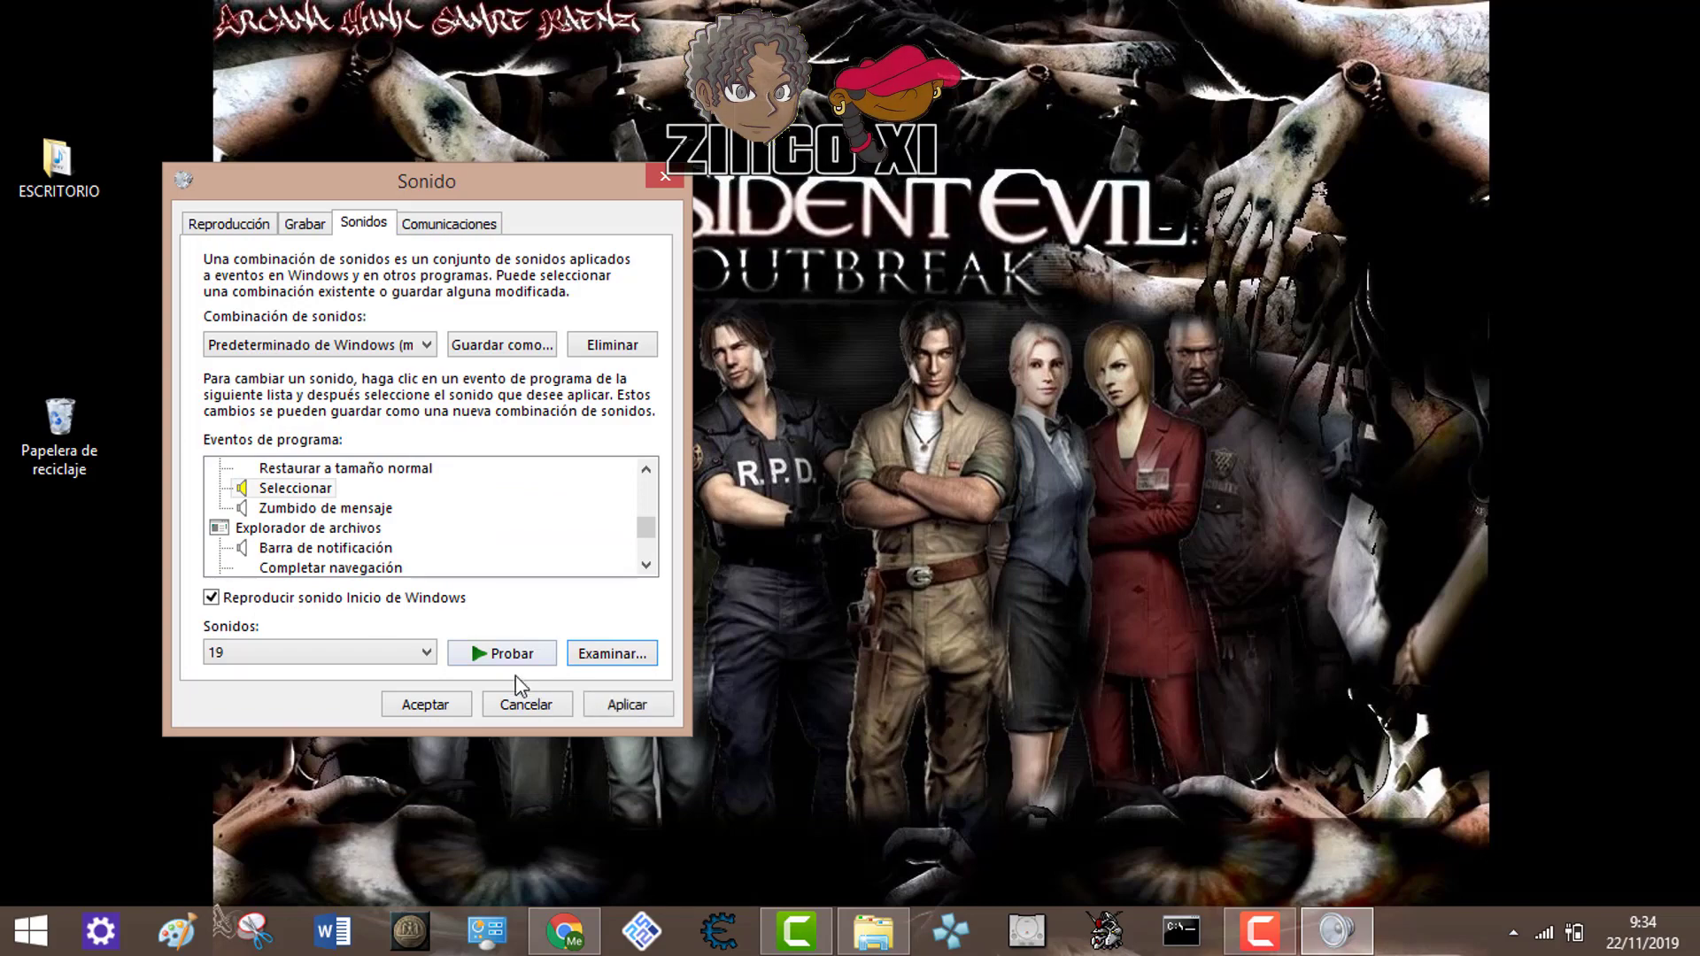
{"action": "left_click", "coordinate": [521, 668]}
Change the Seleccionar event's sound to file 4 from Sonidos Mouse and play it as a test.
{"action": "left_click", "coordinate": [579, 654]}
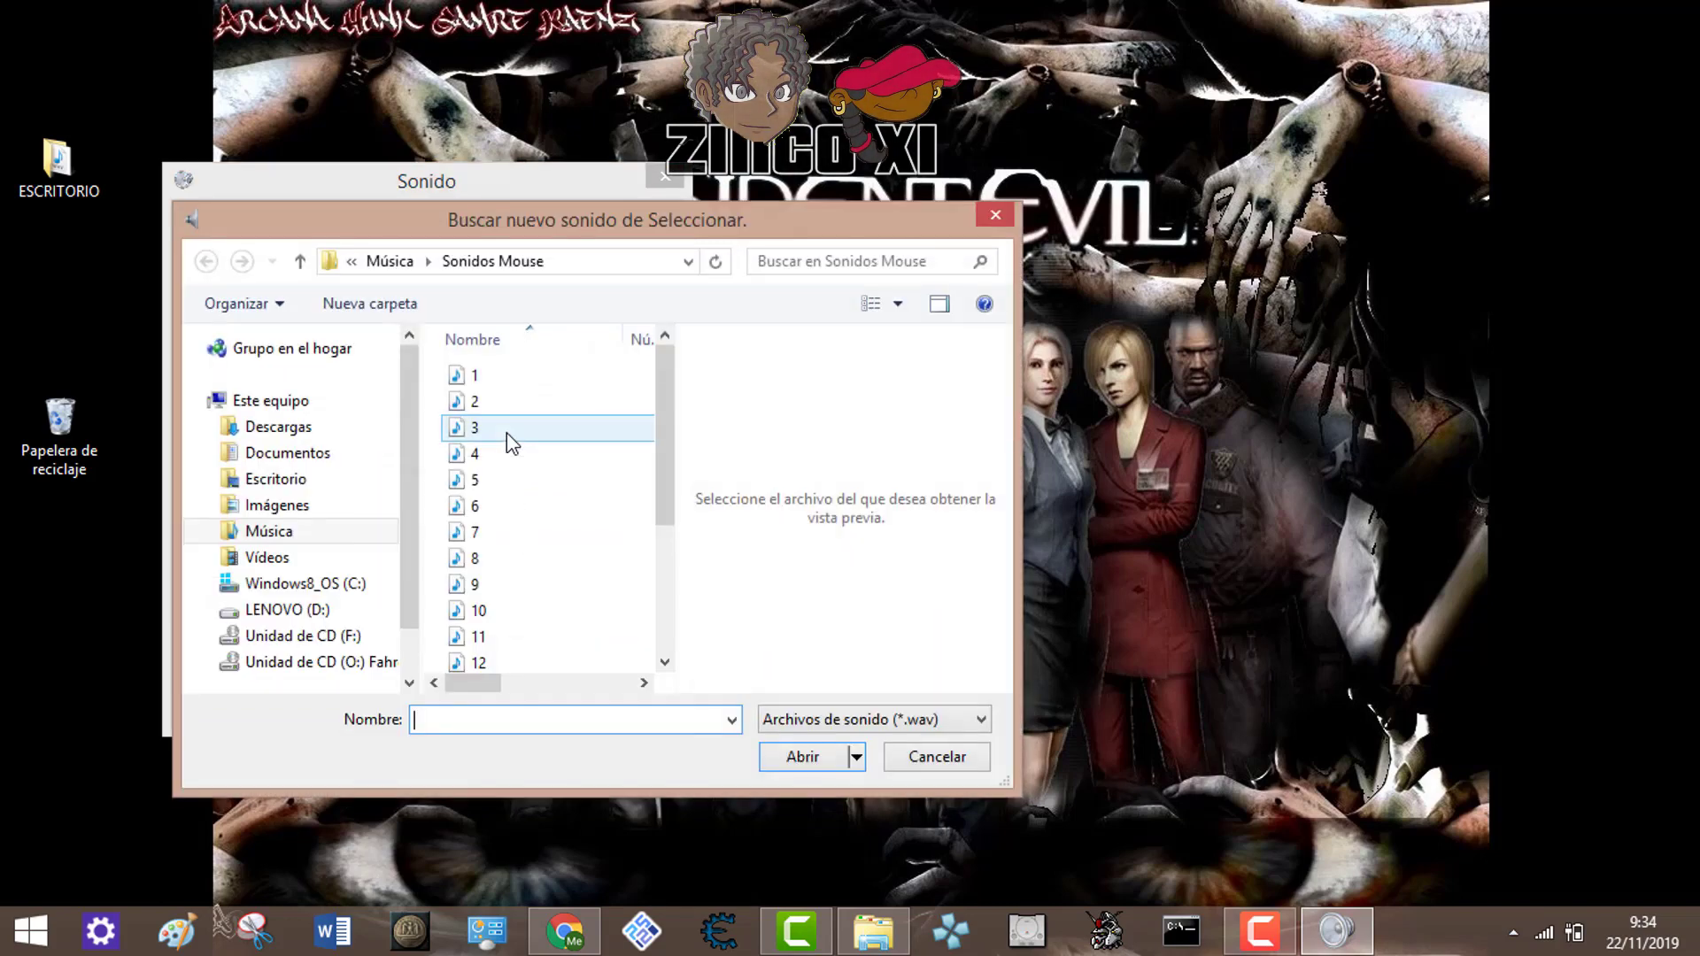
{"action": "left_click", "coordinate": [531, 453]}
{"action": "key", "text": "Return"}
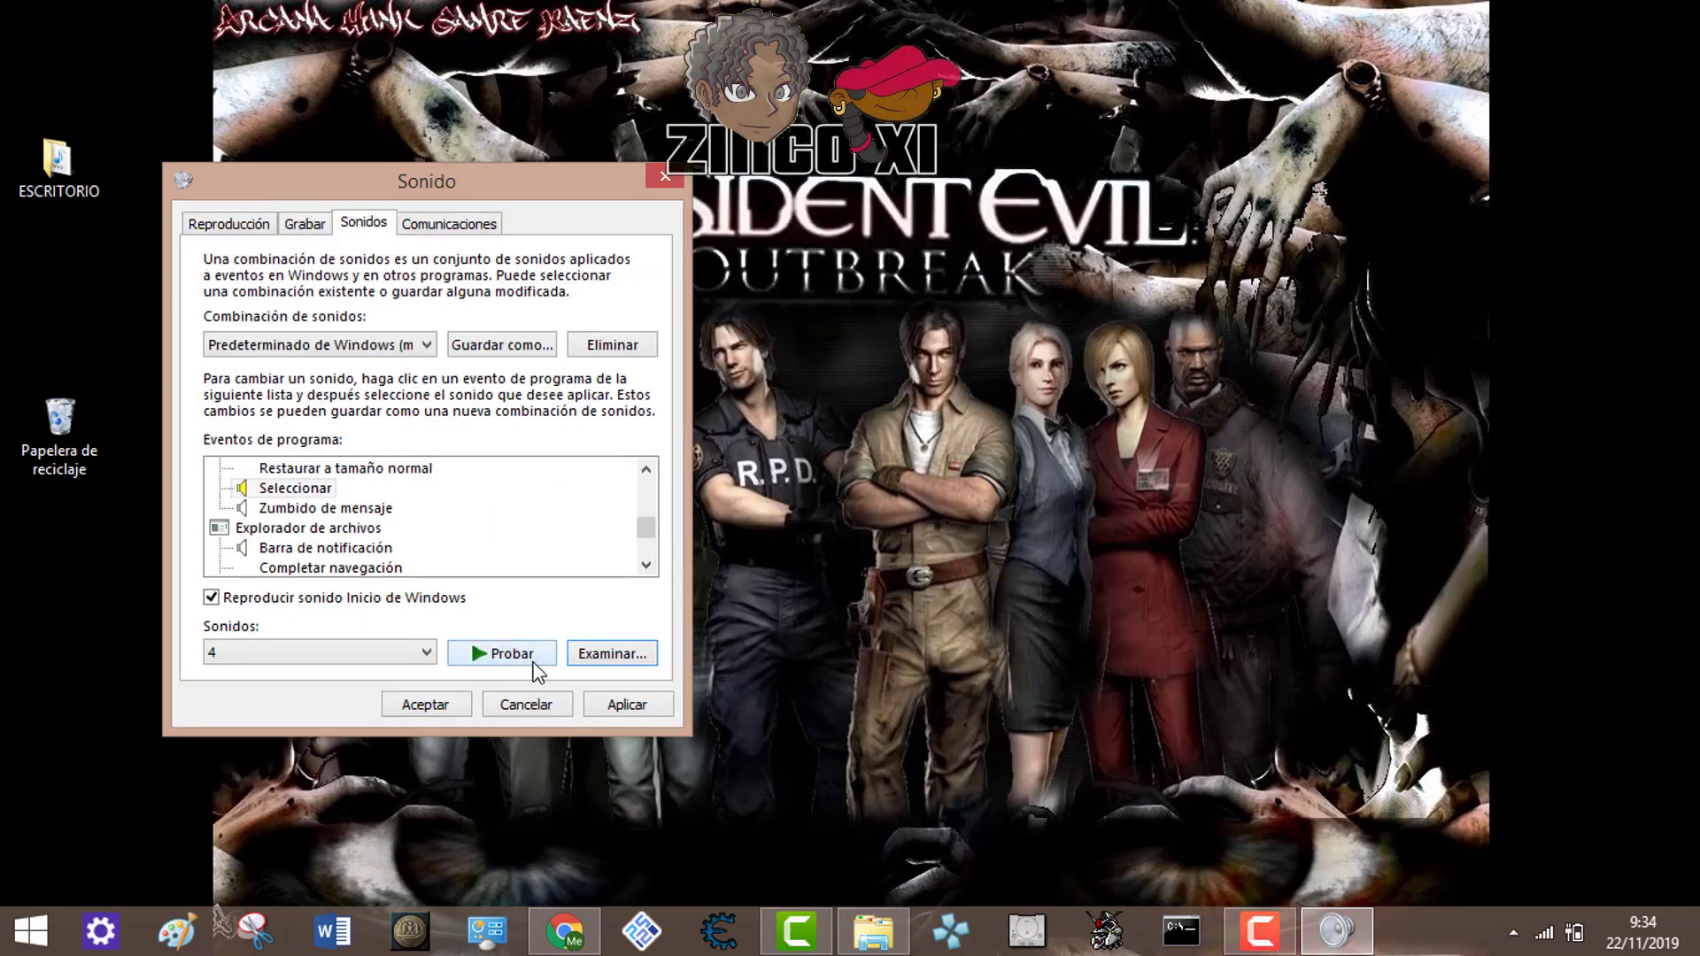
{"action": "left_click", "coordinate": [534, 663]}
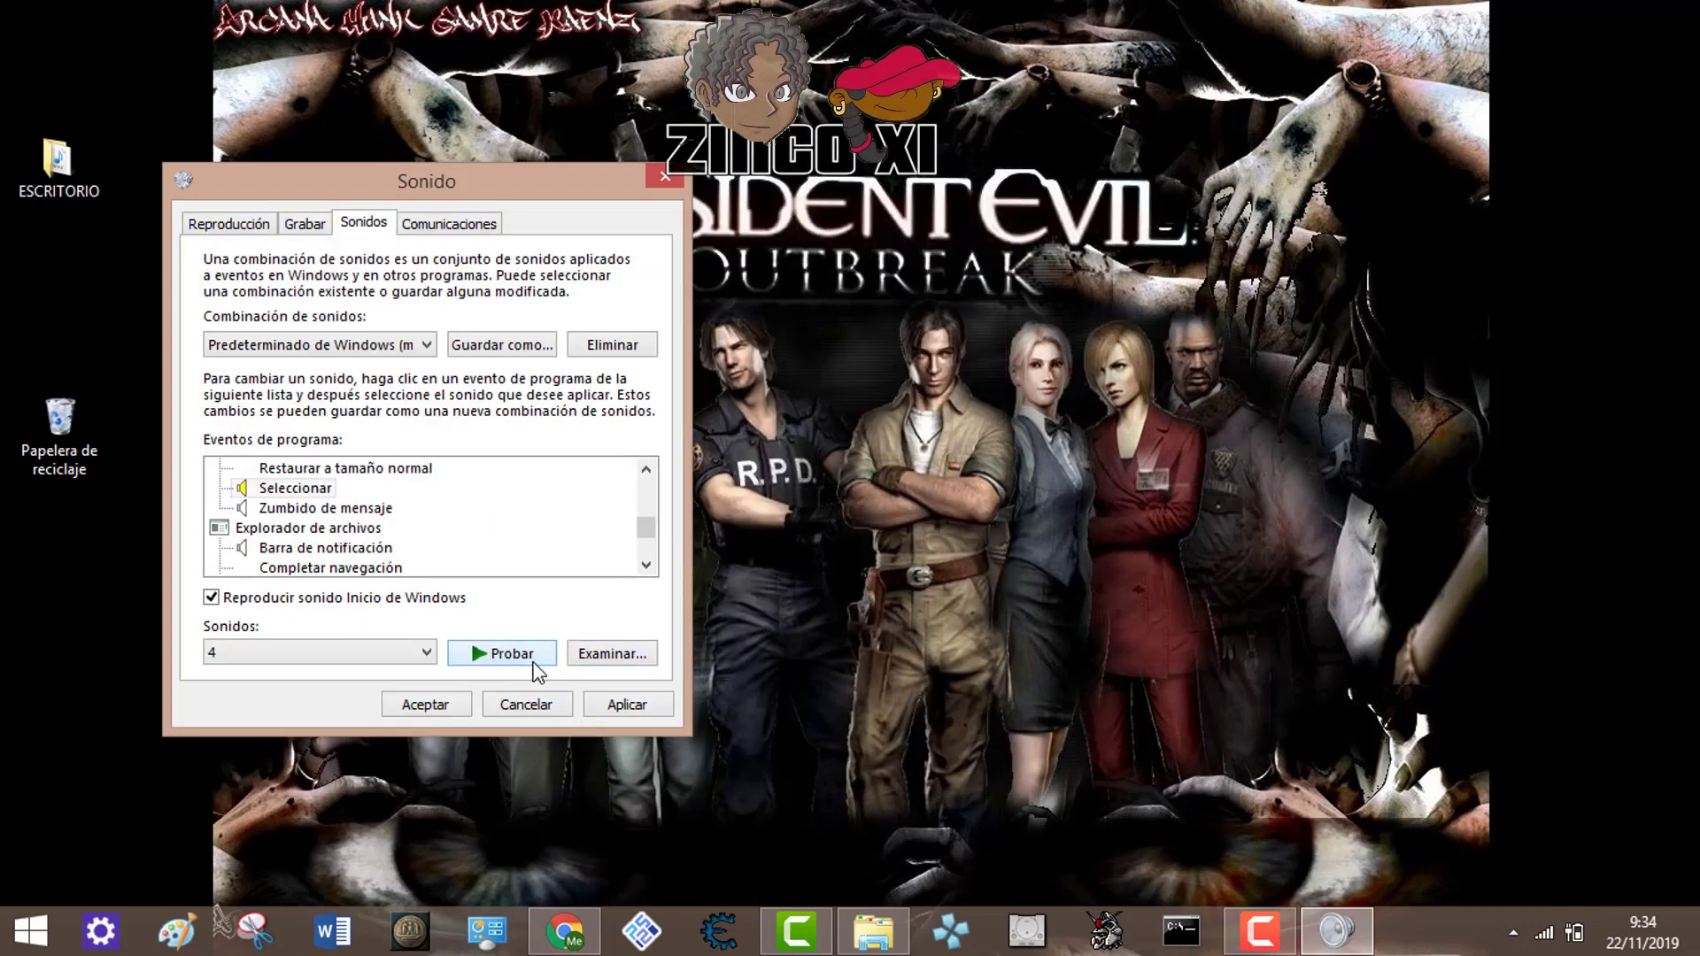
Replace the Seleccionar event's sound with file 20 from the Sonidos Mouse folder.
{"action": "left_click", "coordinate": [607, 655]}
{"action": "left_click", "coordinate": [478, 376]}
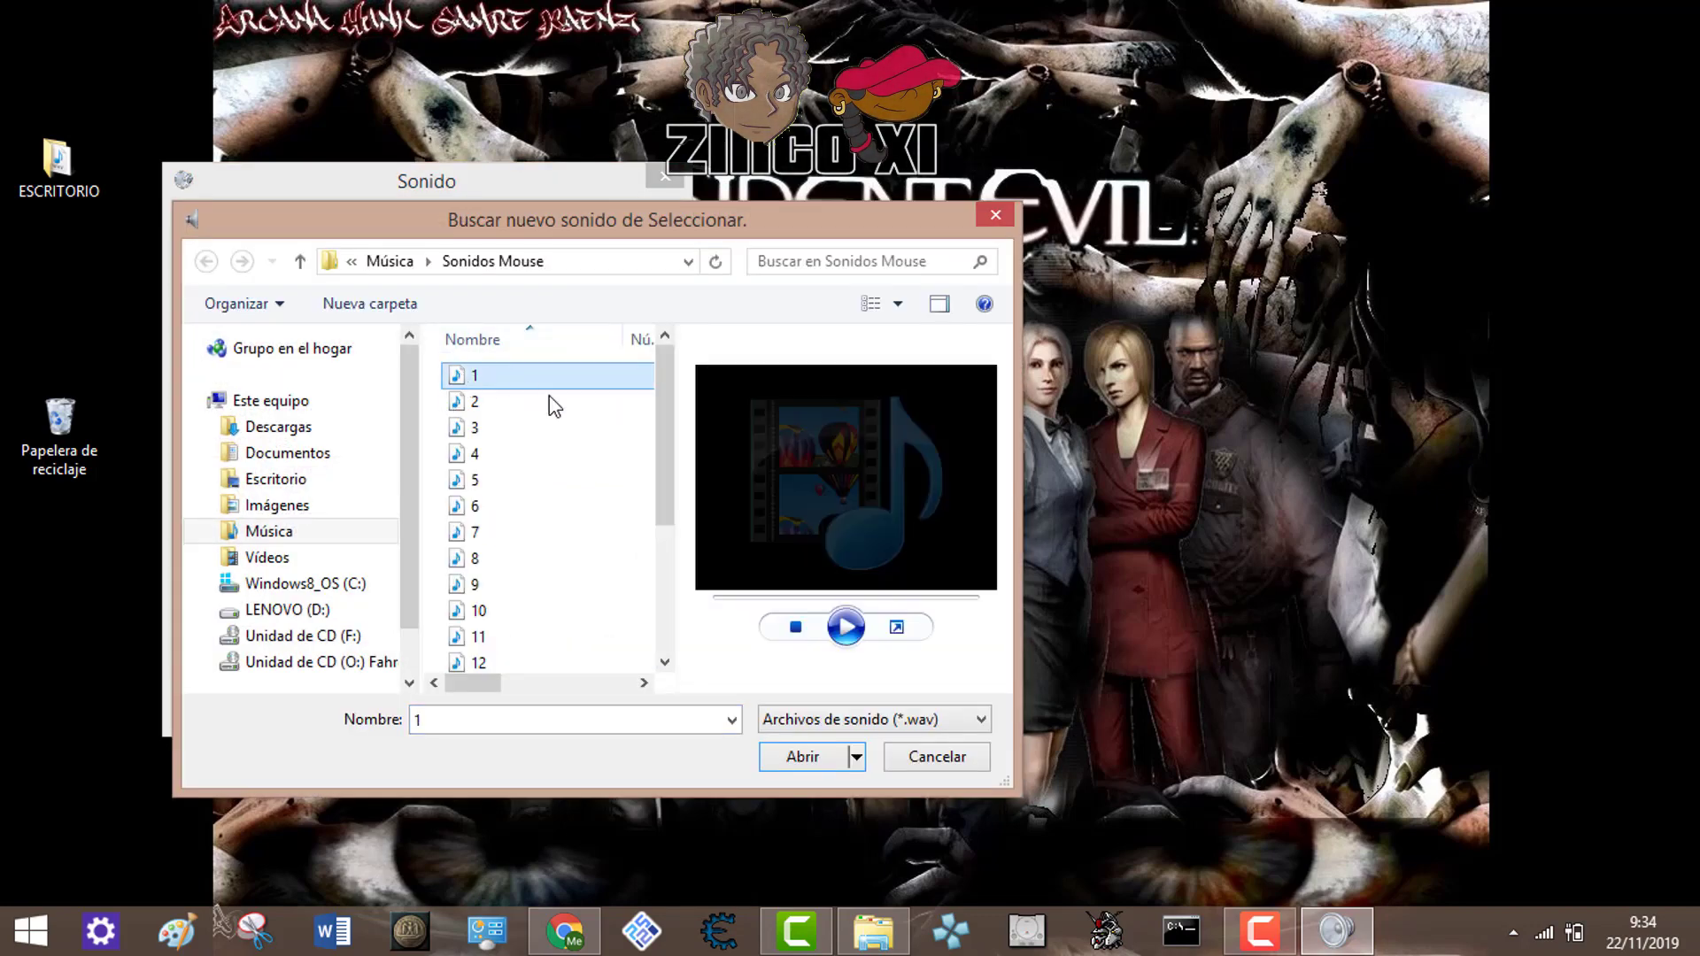
{"action": "left_click_drag", "start_coordinate": [662, 400], "coordinate": [639, 726]}
{"action": "left_click", "coordinate": [667, 624]}
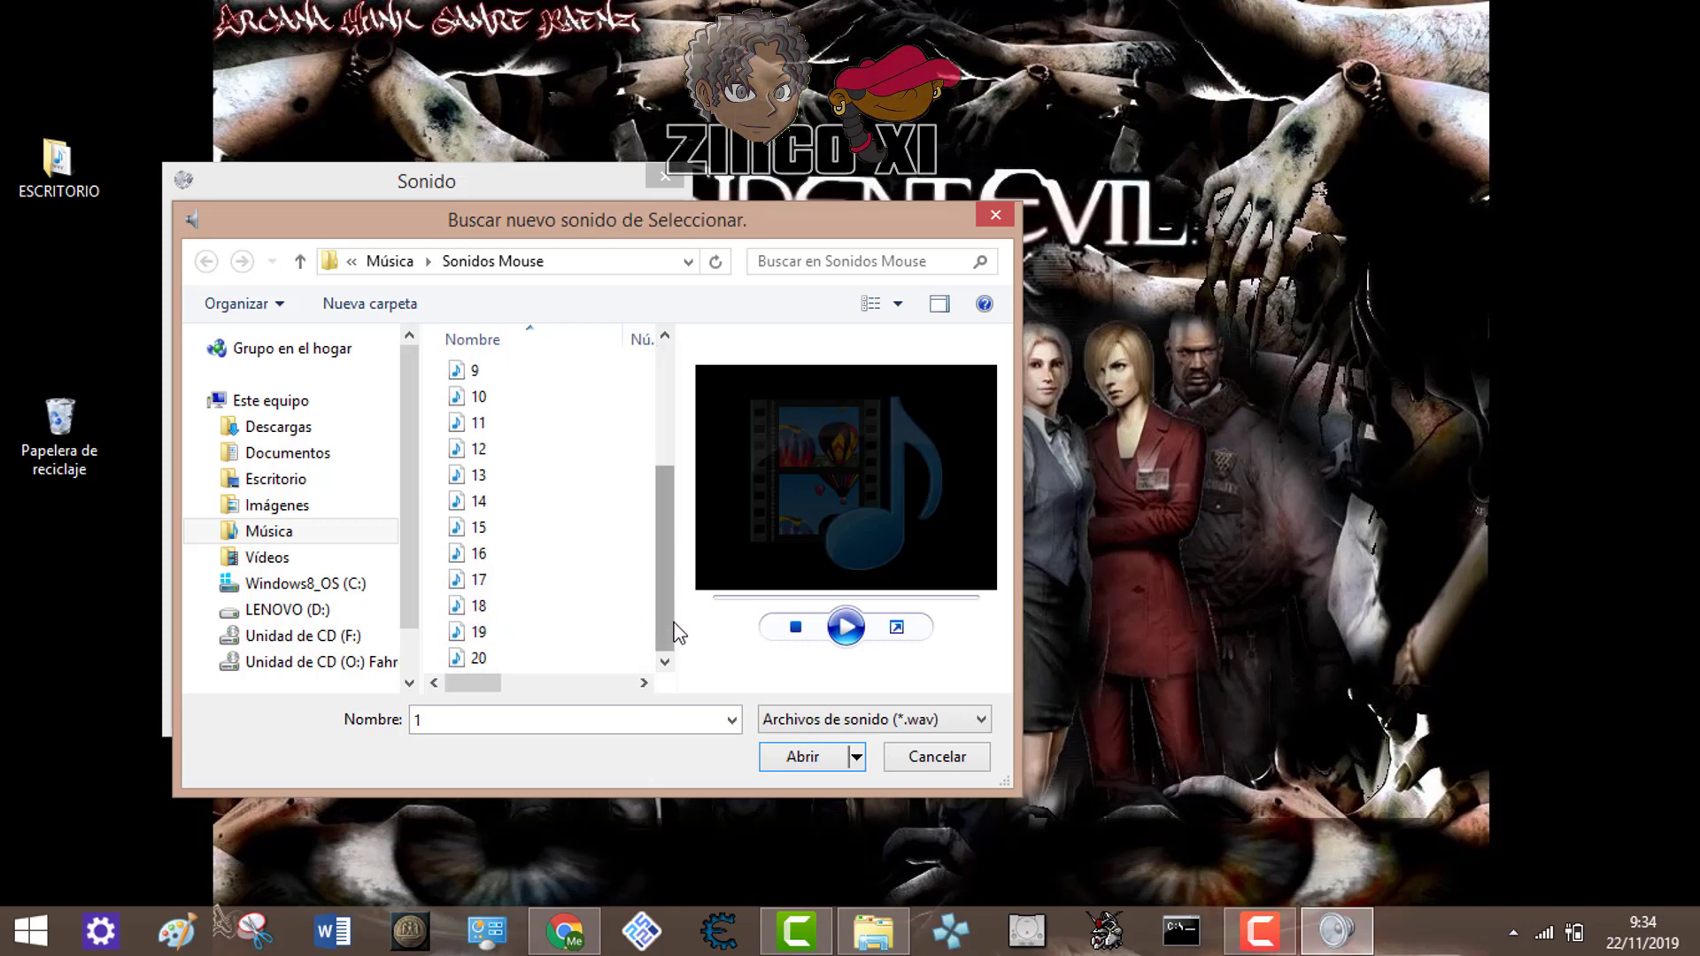
{"action": "double_click", "coordinate": [569, 659]}
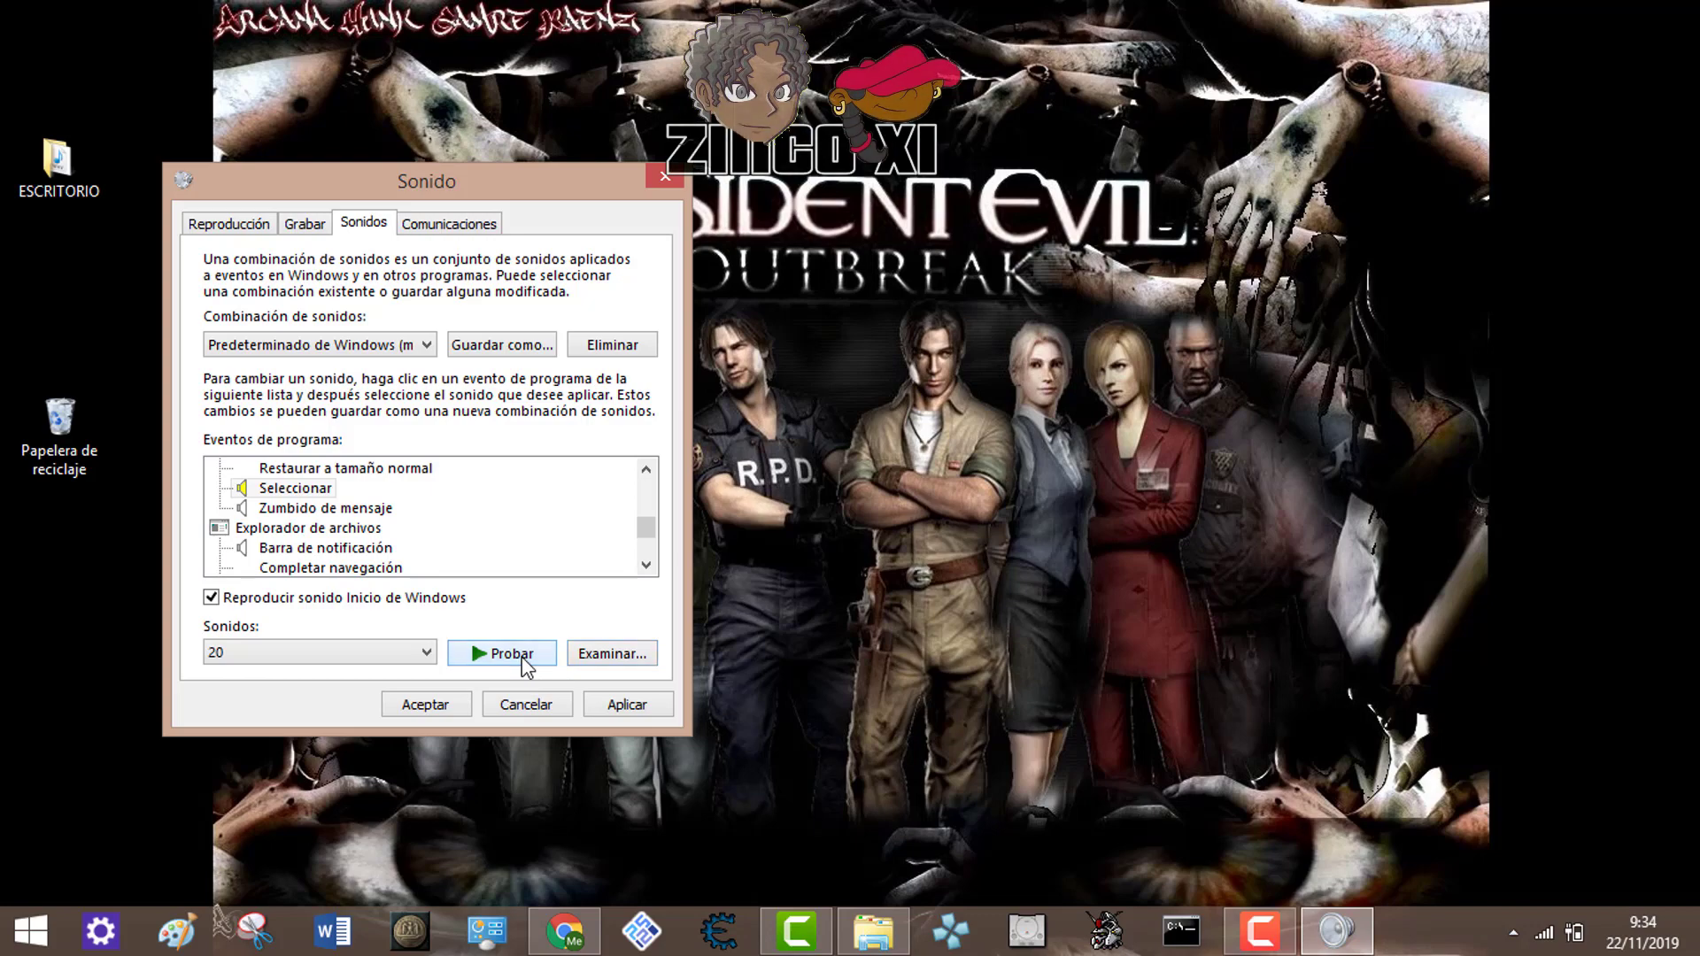
Set the Seleccionar event's sound to file 11 from the Sonidos Mouse folder.
{"action": "left_click", "coordinate": [597, 662]}
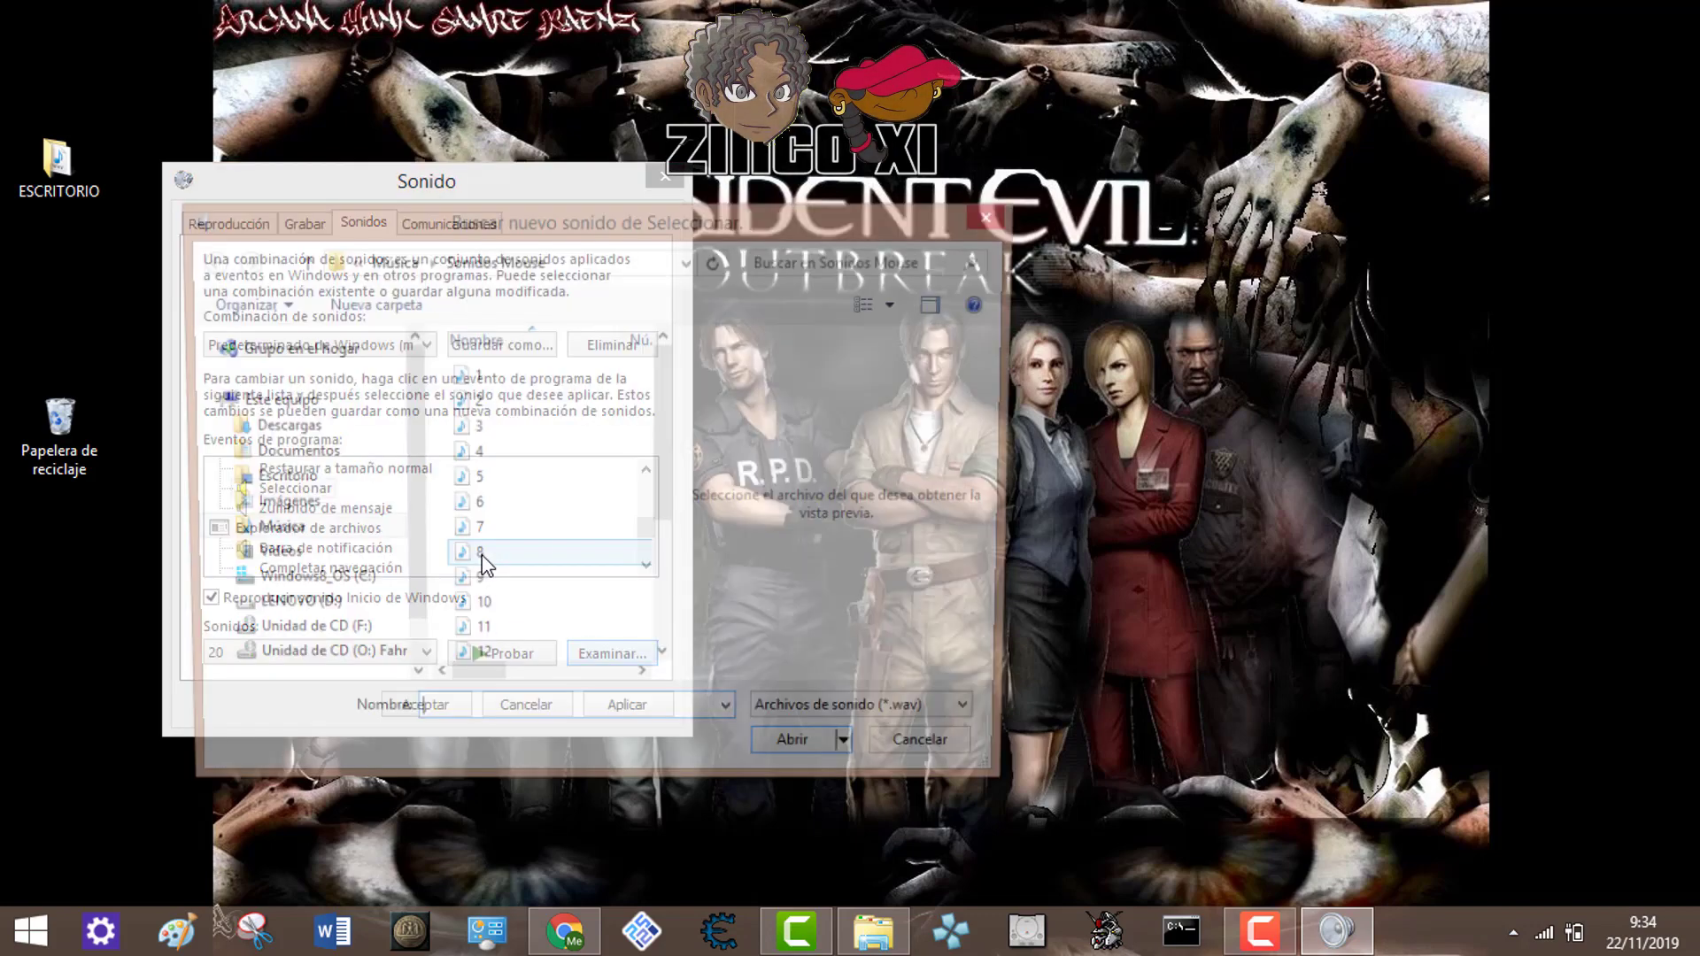
{"action": "double_click", "coordinate": [518, 646]}
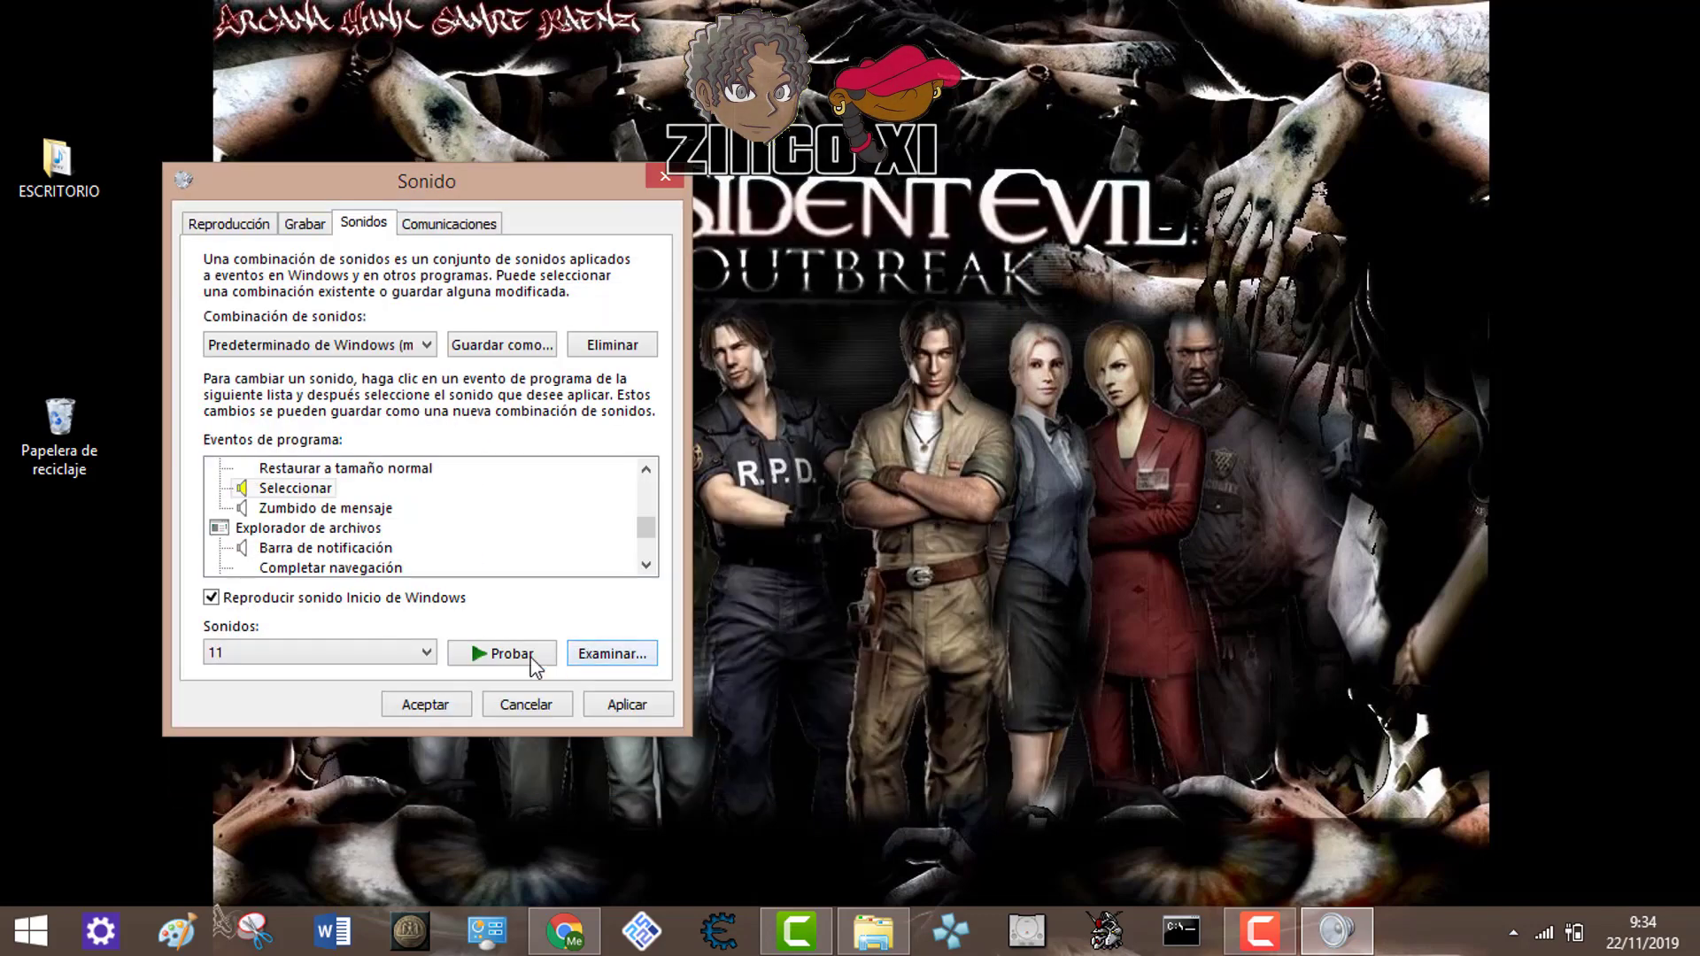
Play the Seleccionar event's sound as a test, apply the sound changes and close the Sonido settings.
{"action": "left_click", "coordinate": [522, 659]}
{"action": "left_click", "coordinate": [611, 714]}
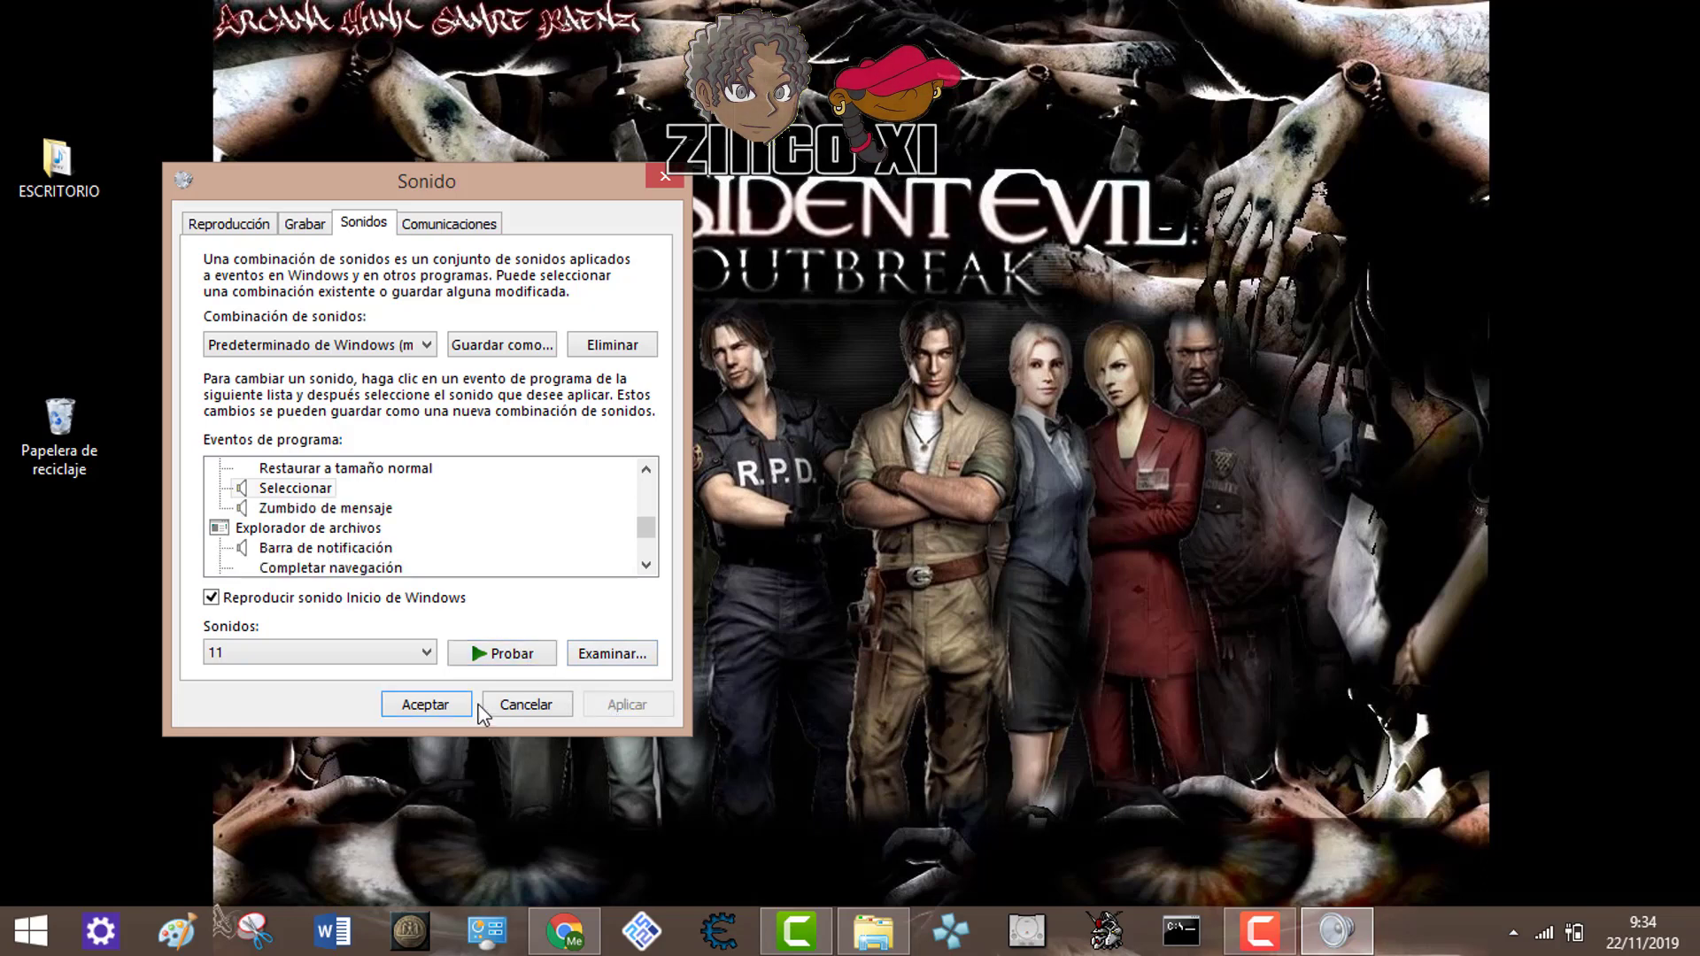
{"action": "left_click", "coordinate": [456, 703]}
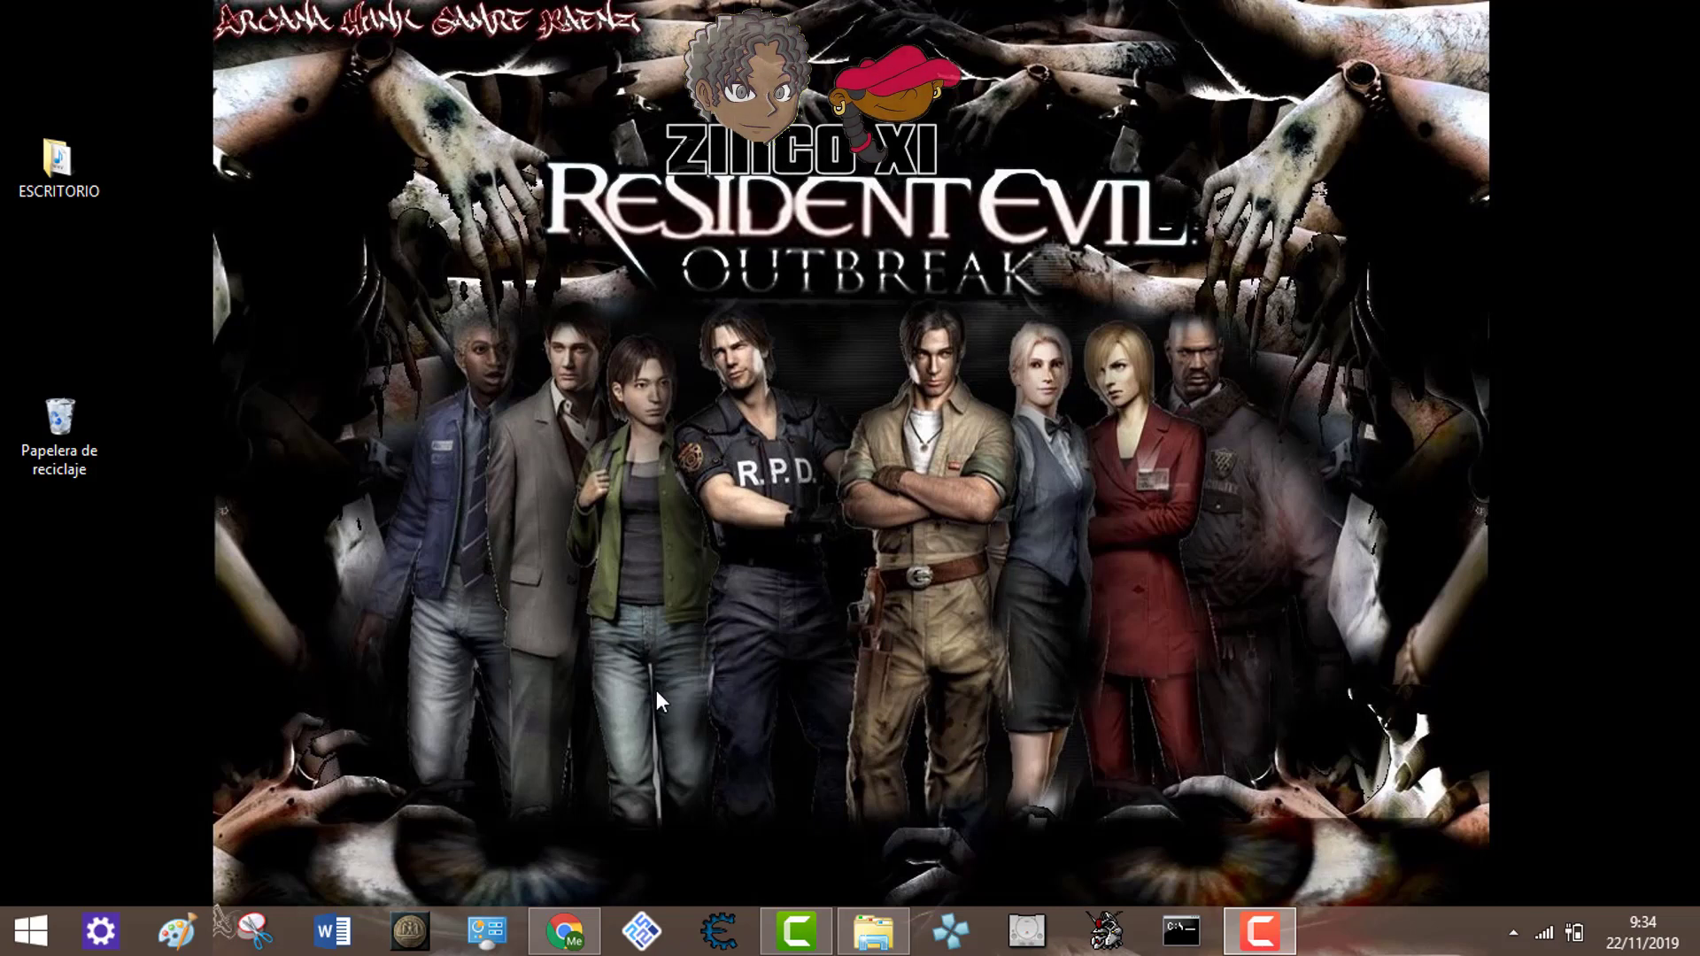
Try out the new selection sound by opening the ESCRITORIO folder and its minecraft and mcp_data subfolders, closing the windows after each check.
{"action": "double_click", "coordinate": [52, 188]}
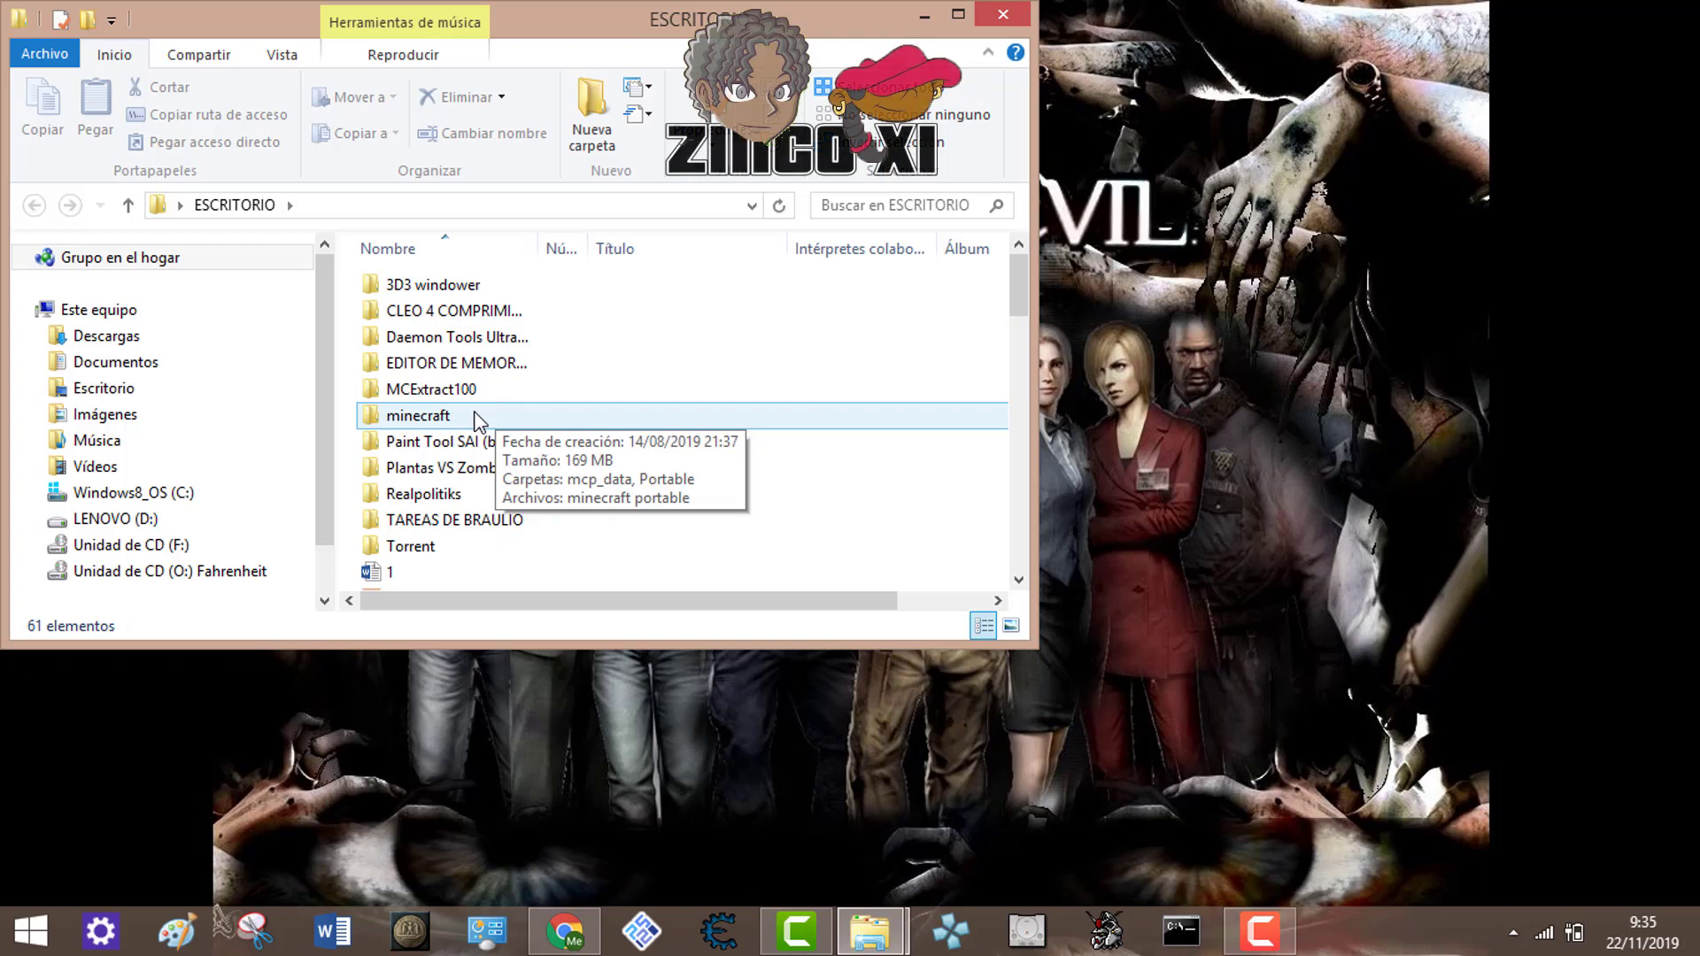
{"action": "double_click", "coordinate": [476, 416]}
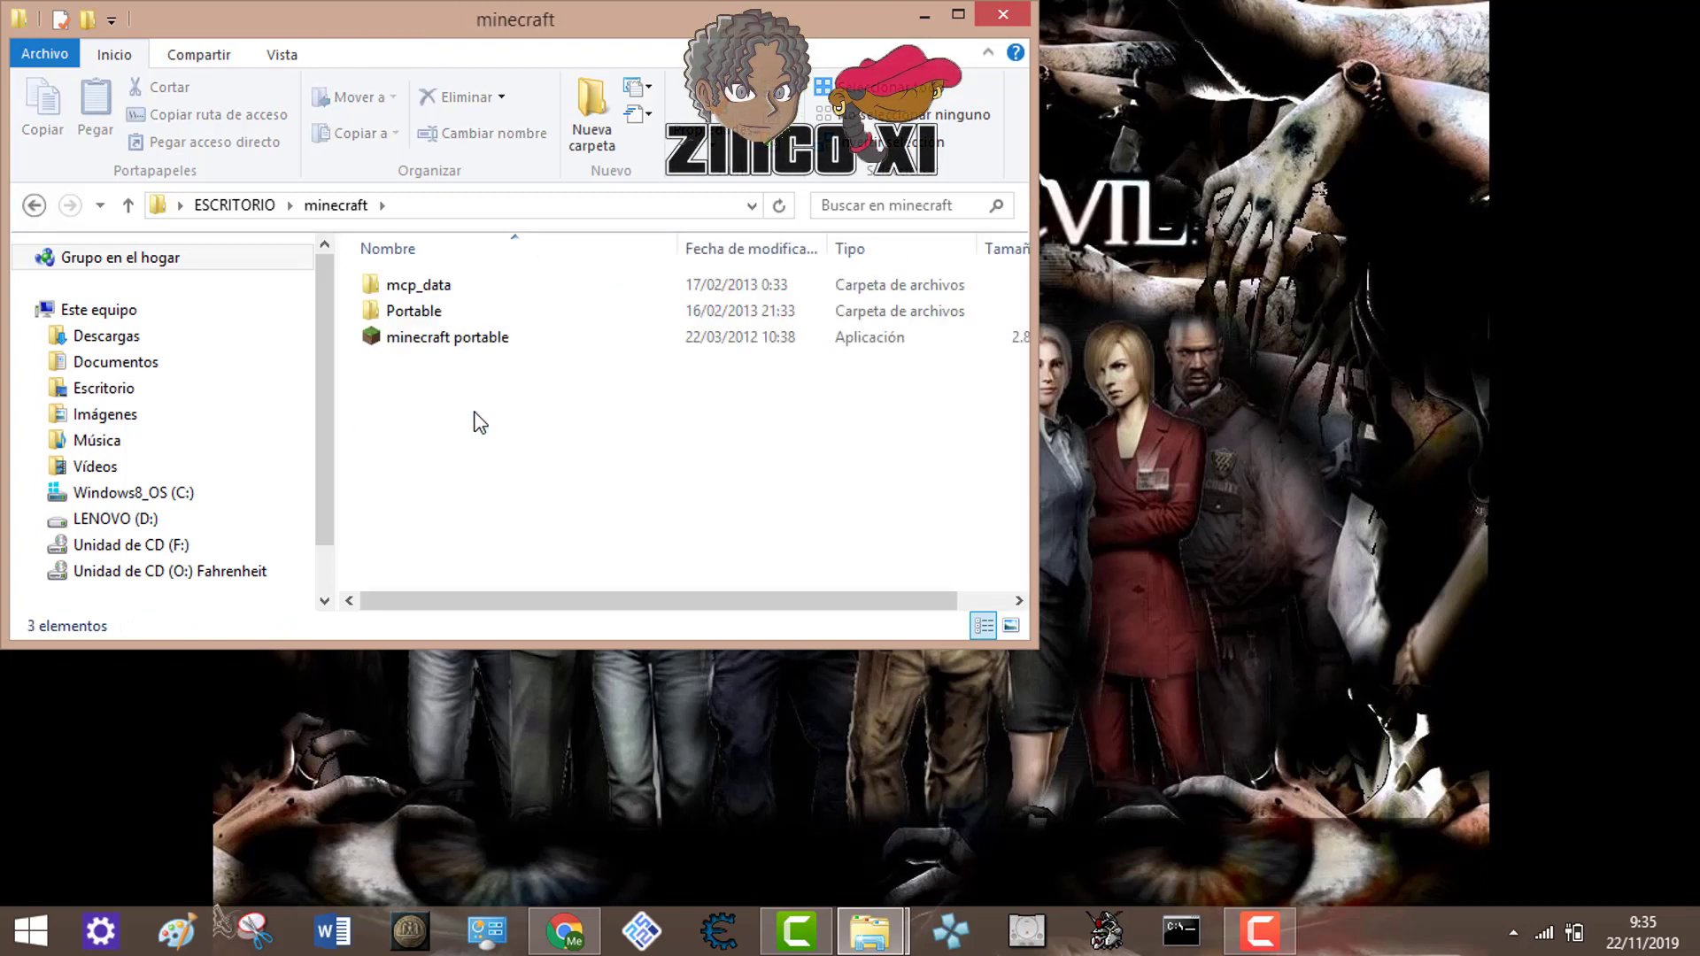
{"action": "double_click", "coordinate": [492, 287]}
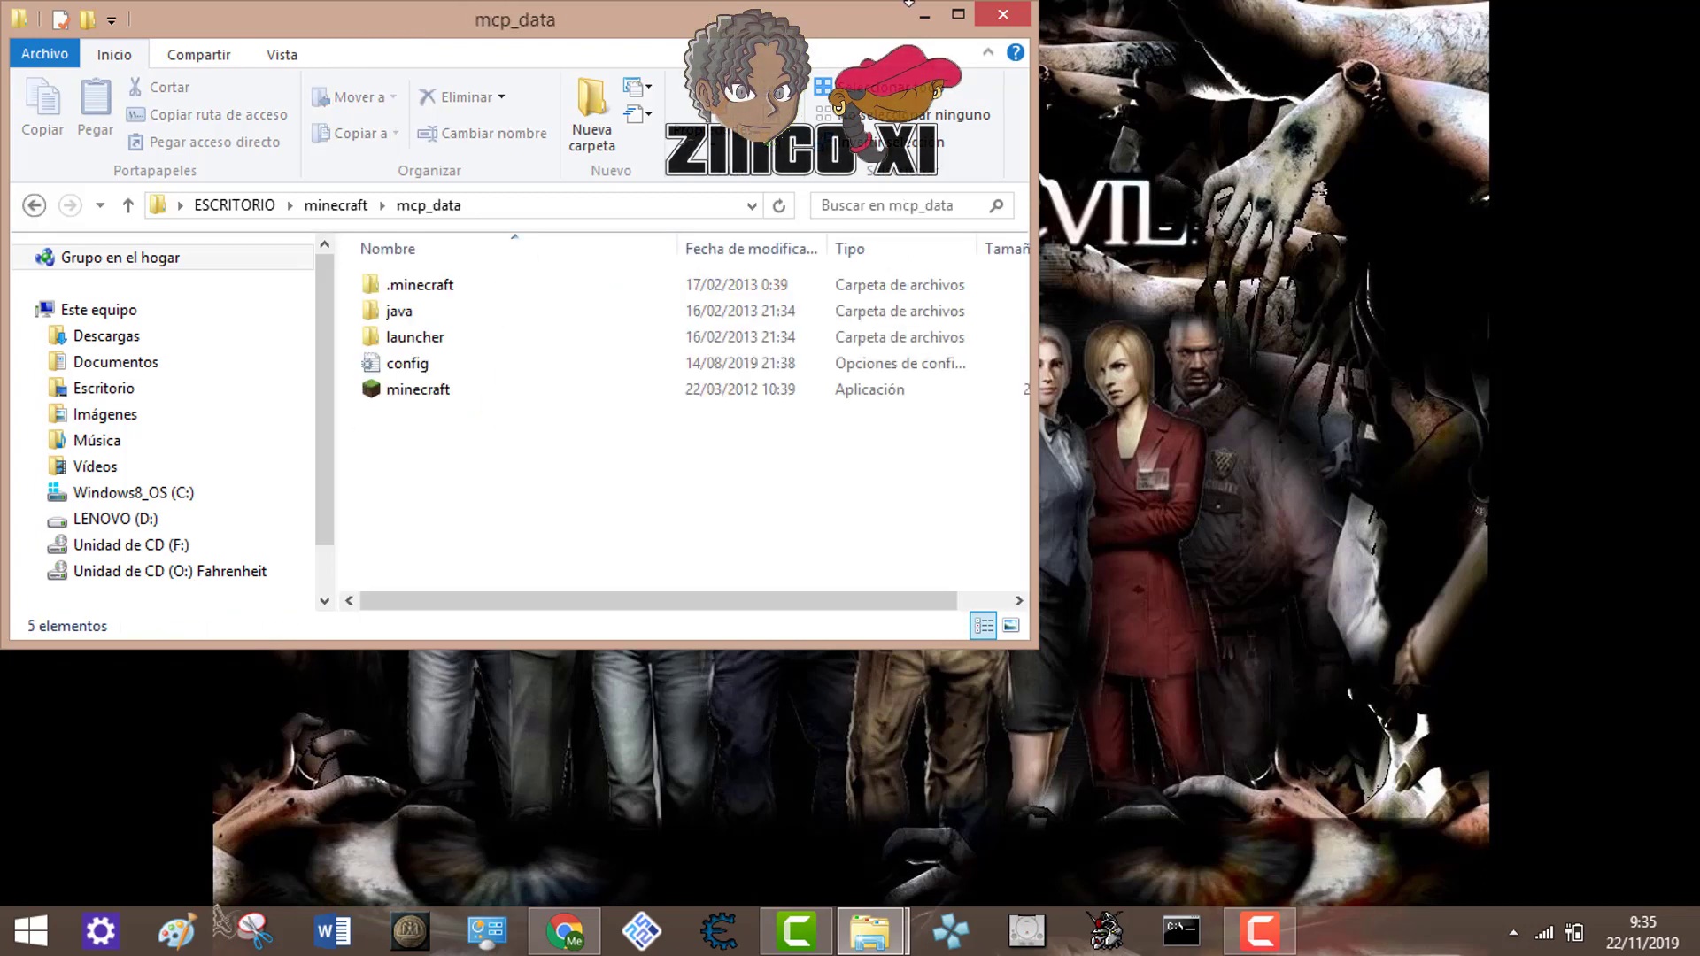
{"action": "left_click", "coordinate": [1003, 16]}
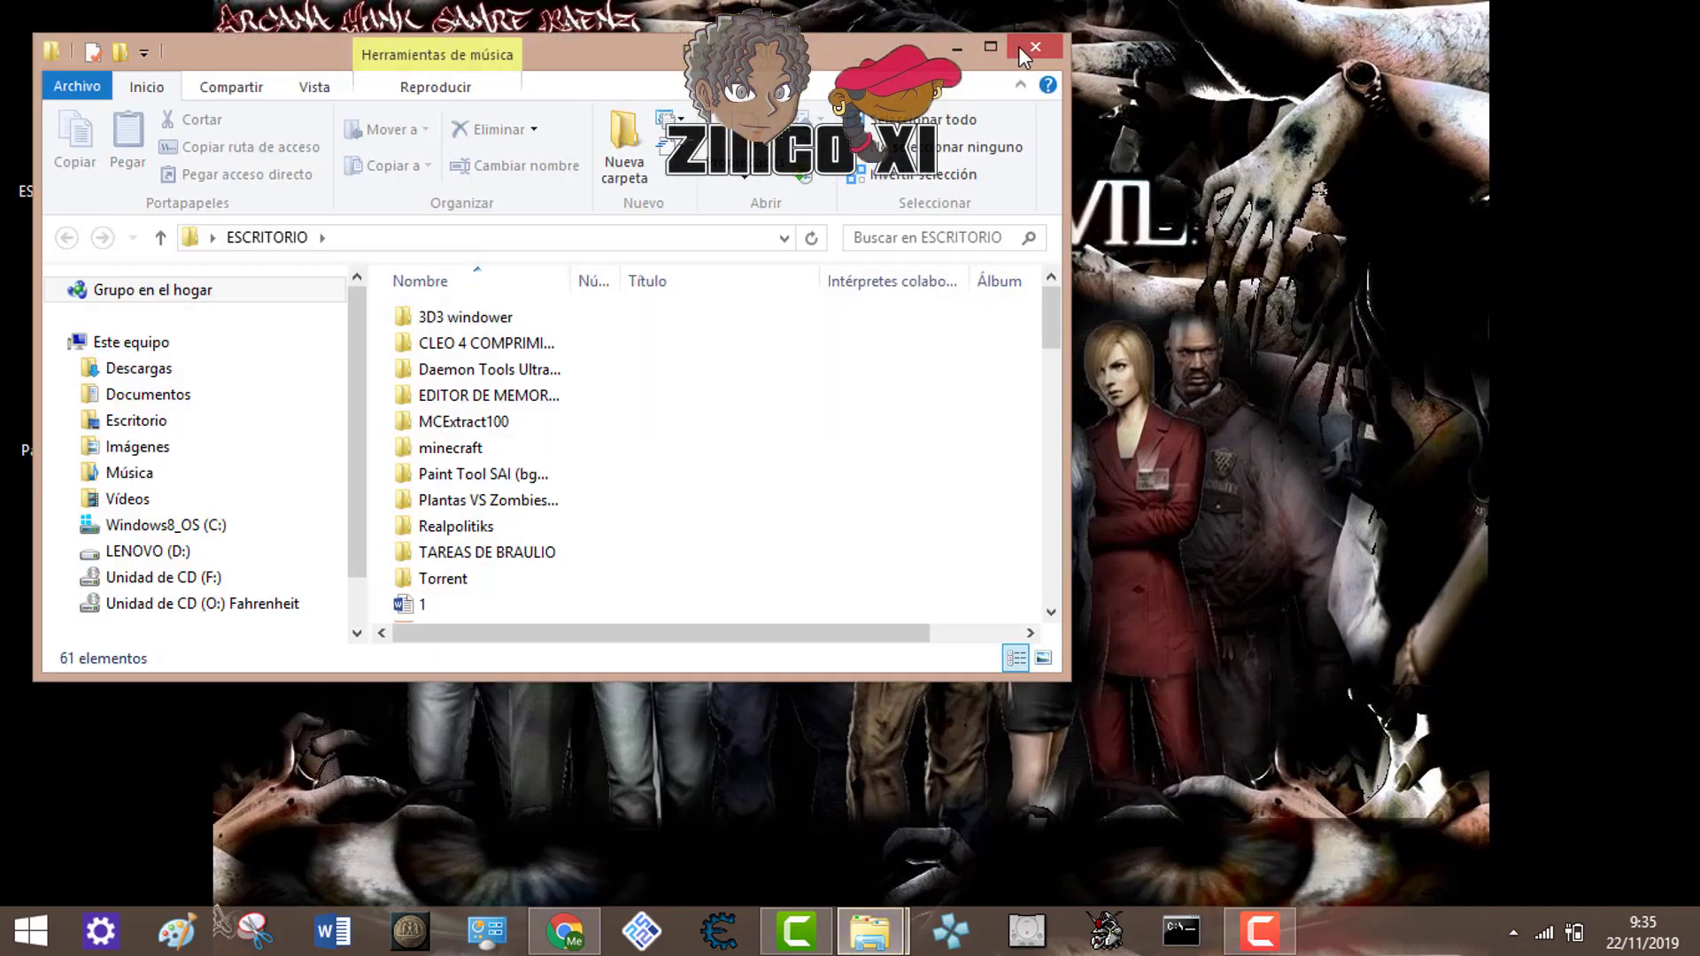
{"action": "left_click", "coordinate": [1022, 46]}
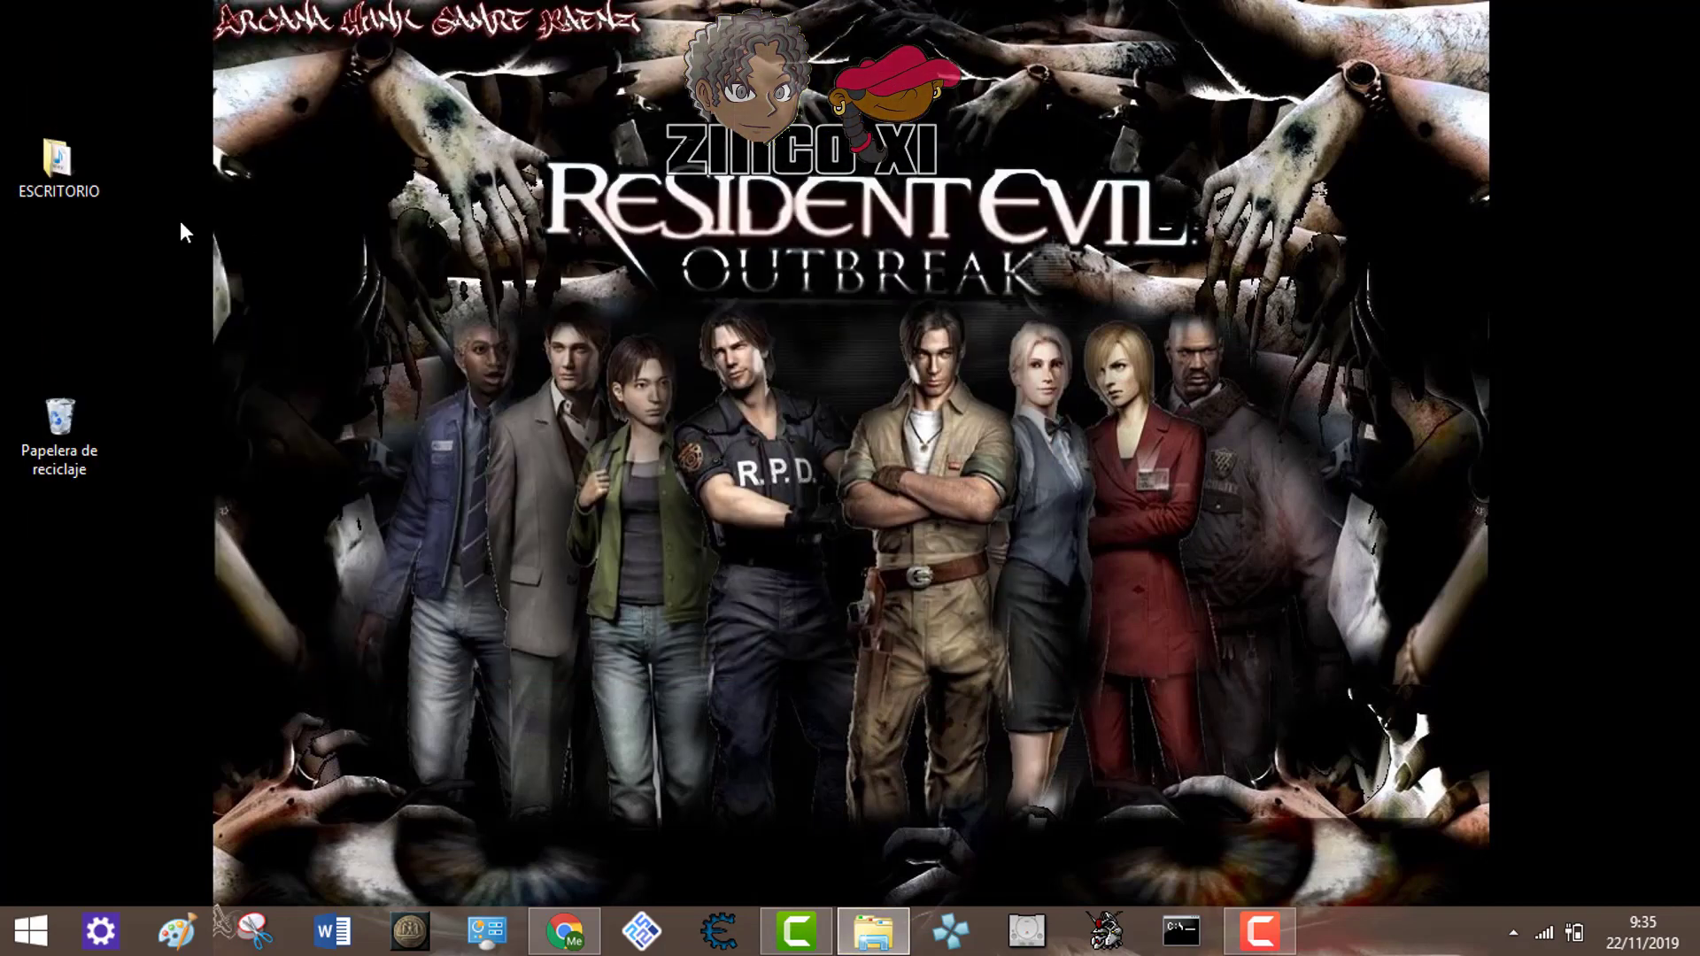
{"action": "double_click", "coordinate": [62, 174]}
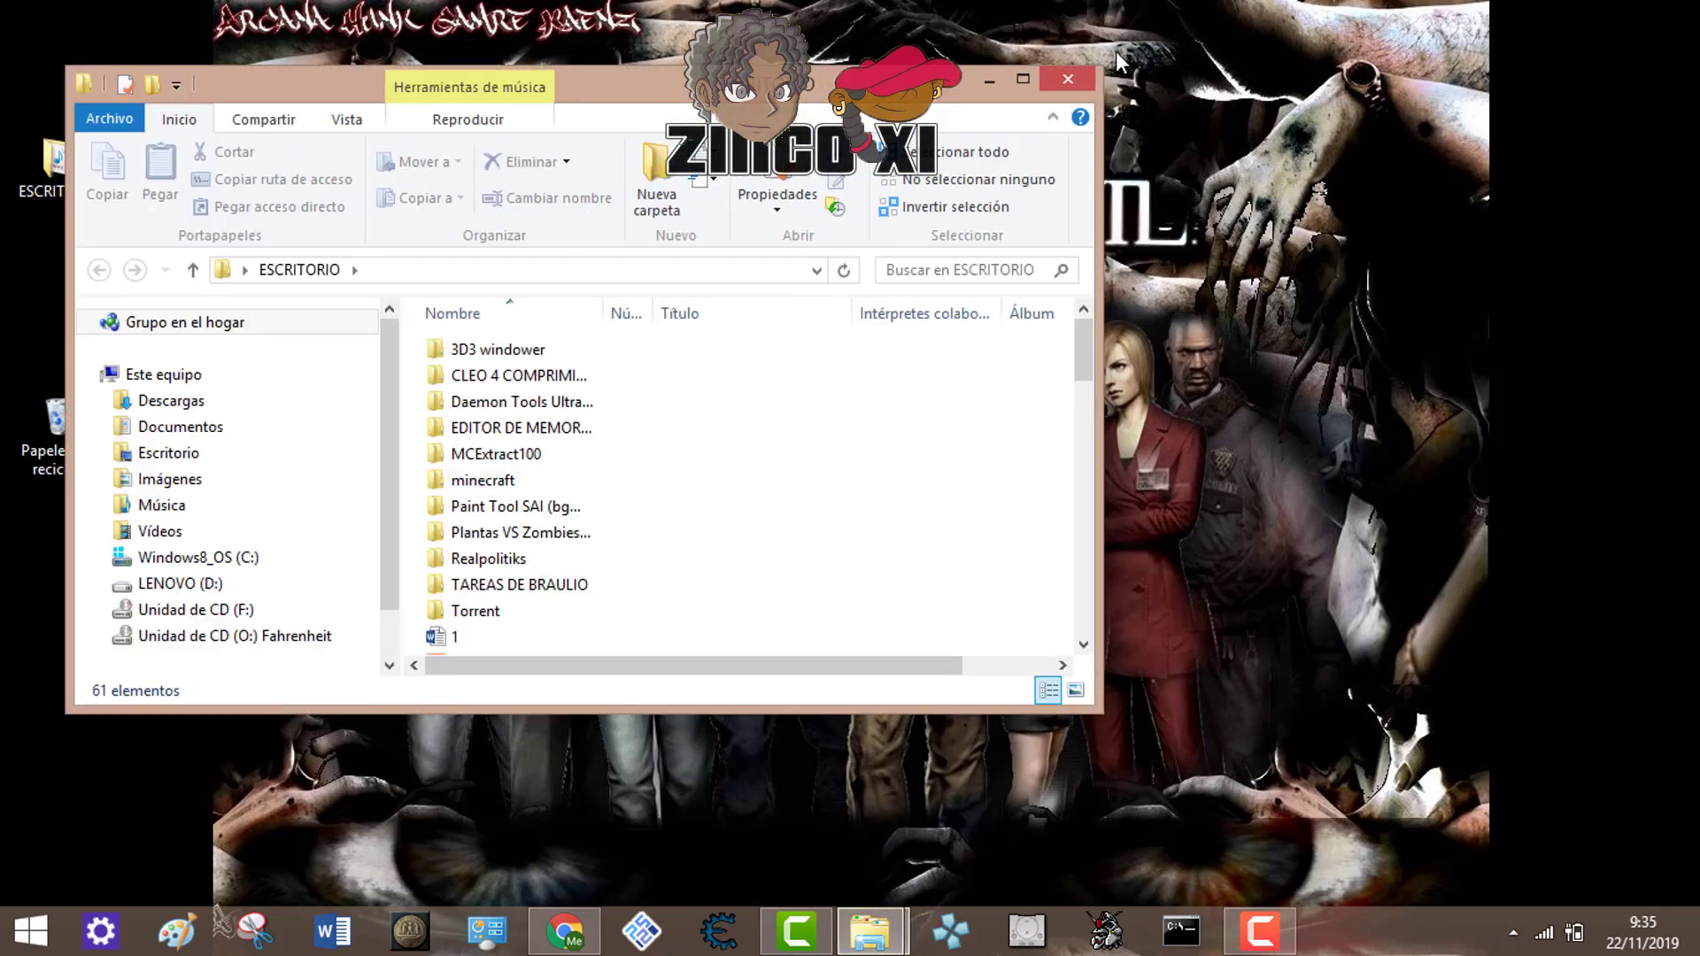
{"action": "left_click", "coordinate": [1069, 80]}
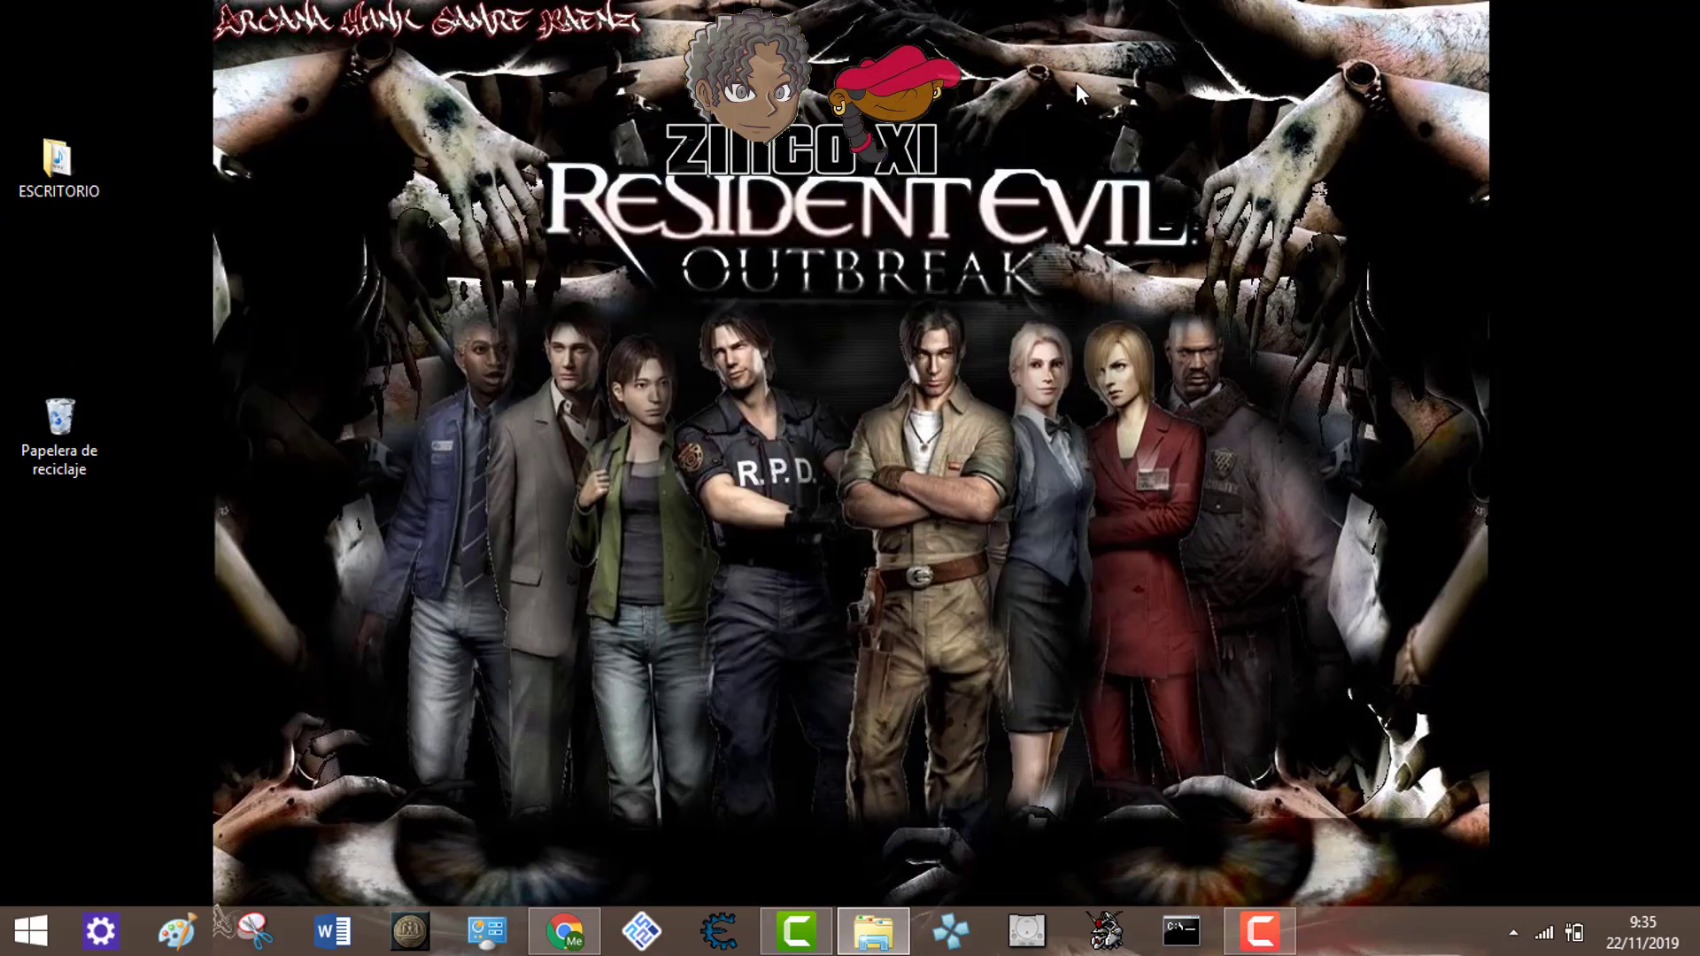